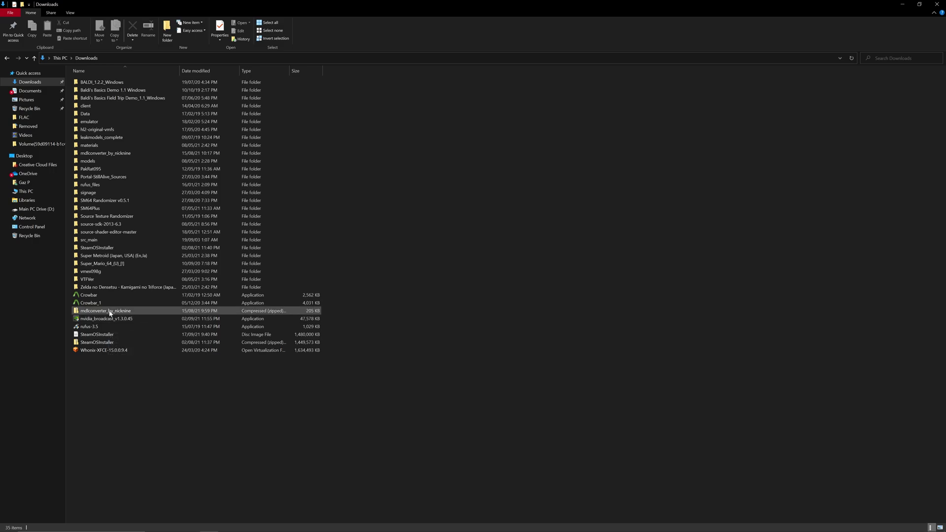
Step: Open the mdlconverter_by_nicknine folder in Downloads
{"action": "double_click", "coordinate": [111, 153]}
Step: Open the readme in Notepad, move it left, and maximize it
{"action": "double_click", "coordinate": [93, 92]}
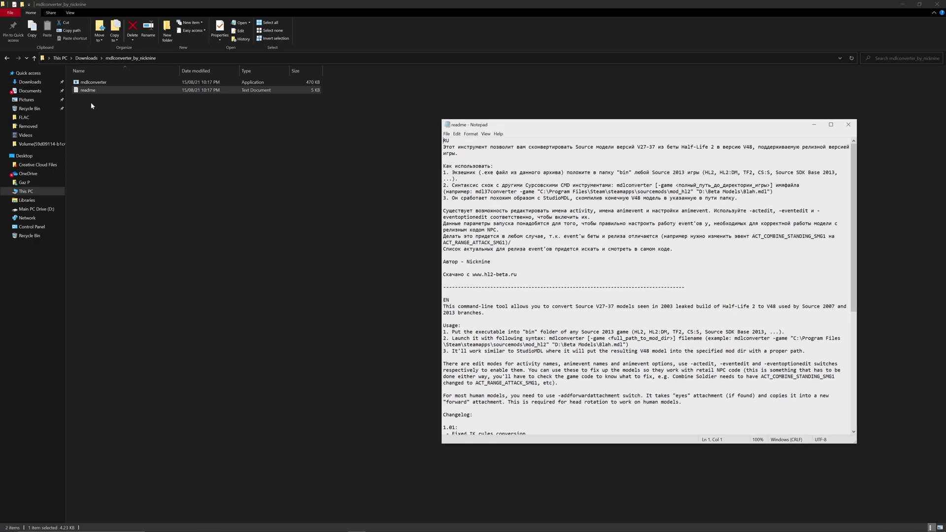
{"action": "left_click_drag", "start_coordinate": [626, 123], "coordinate": [535, 126]}
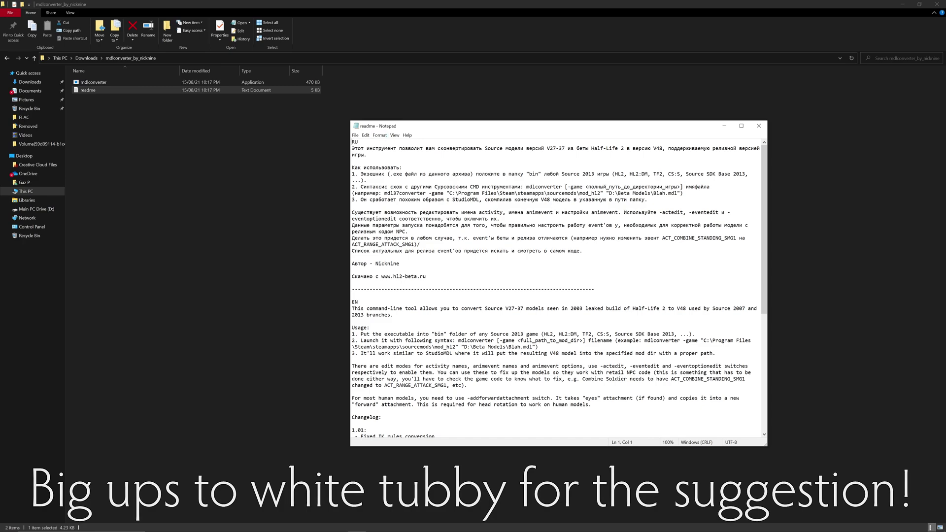
{"action": "scroll", "coordinate": [559, 288], "scroll_direction": "down", "scroll_amount": 7}
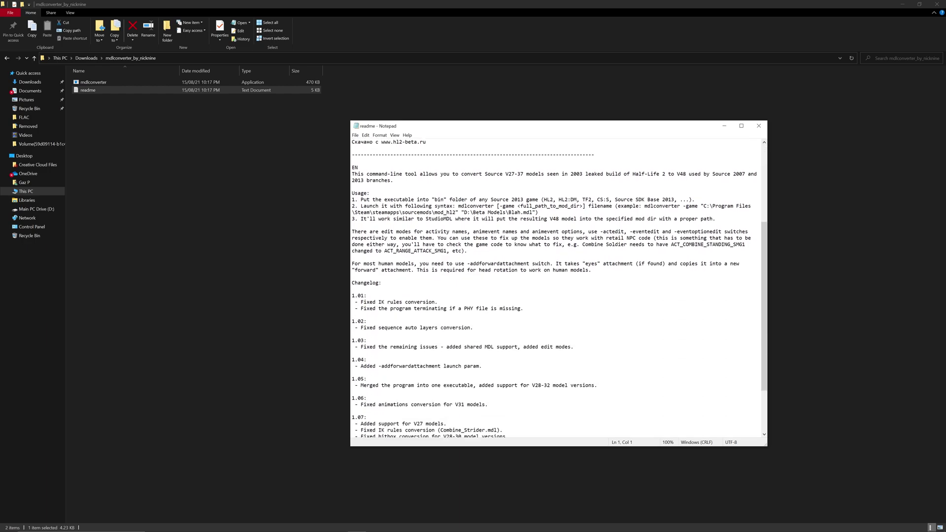
{"action": "scroll", "coordinate": [559, 289], "scroll_direction": "up", "scroll_amount": 1}
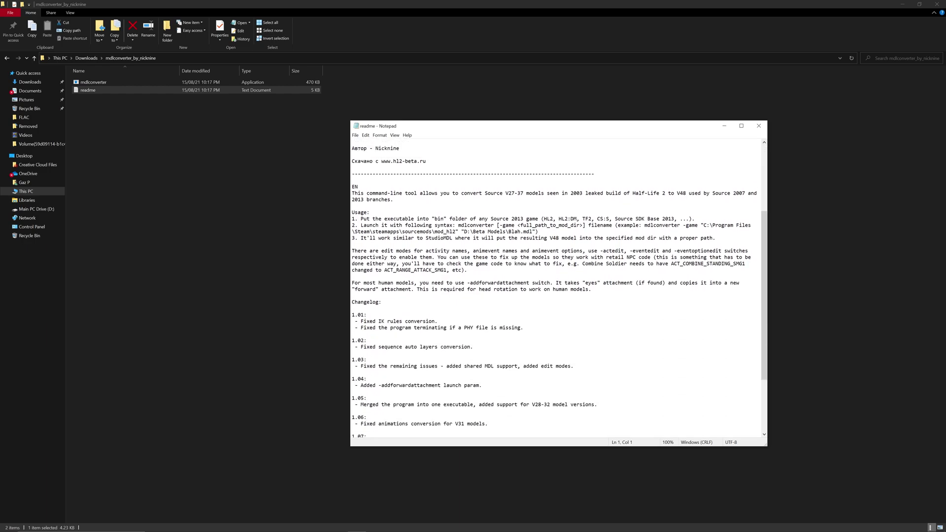
{"action": "left_click", "coordinate": [746, 129]}
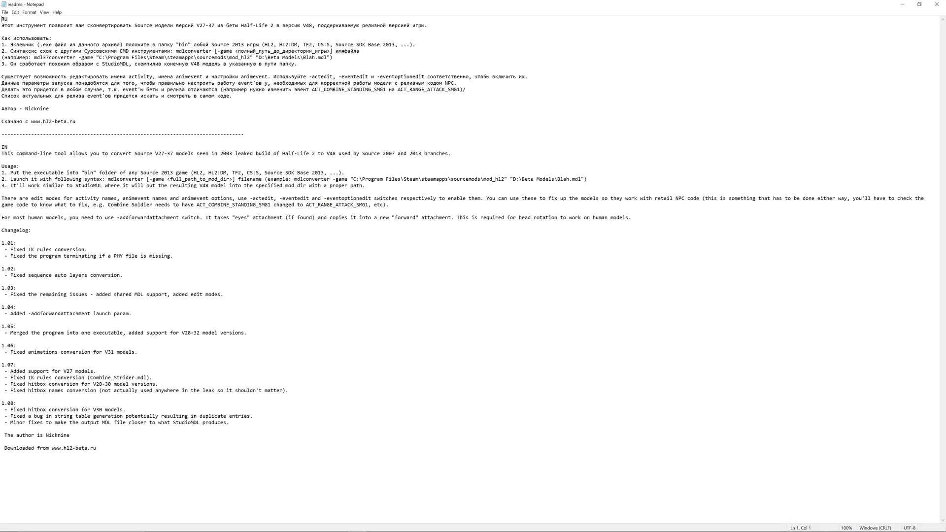
Step: Zoom the readme to 140%, read the description, then return to File Explorer
{"action": "left_click", "coordinate": [44, 14]}
{"action": "mouse_move", "coordinate": [45, 20]}
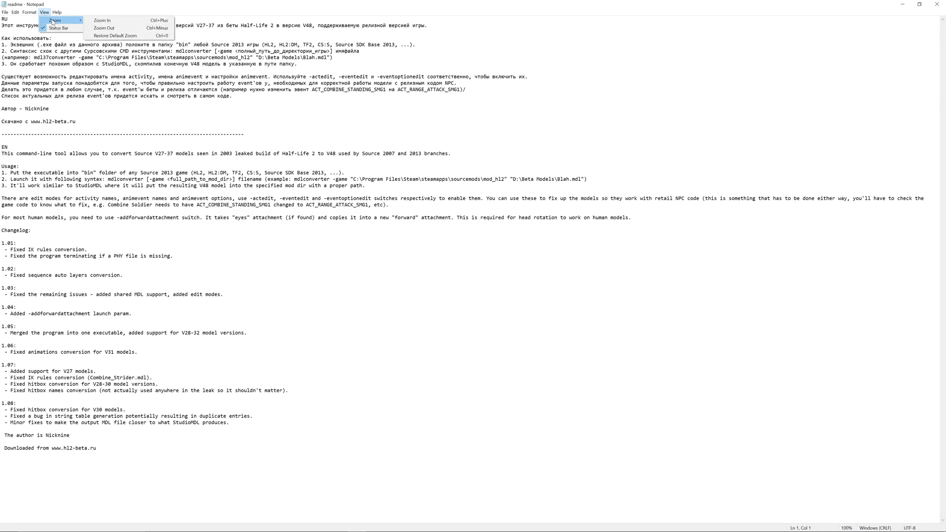
{"action": "left_click", "coordinate": [101, 20]}
{"action": "left_click", "coordinate": [45, 12]}
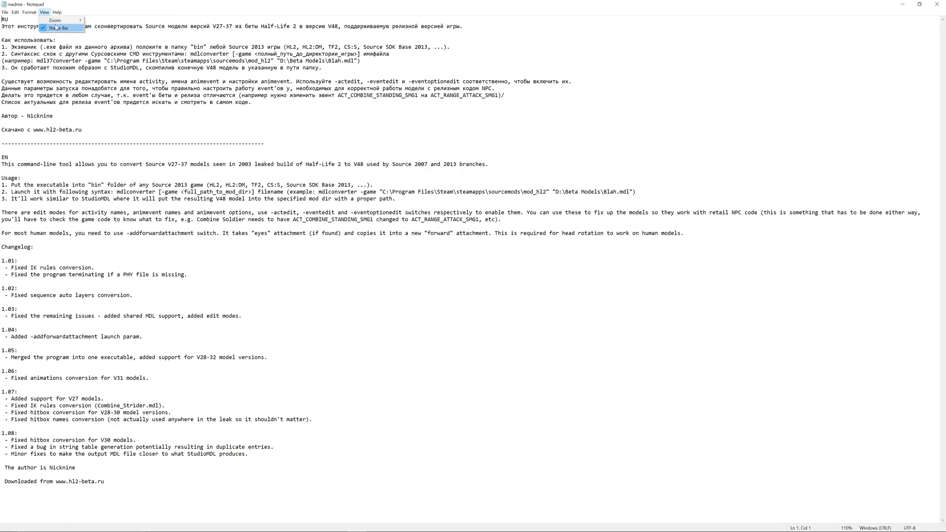
{"action": "left_click", "coordinate": [89, 20]}
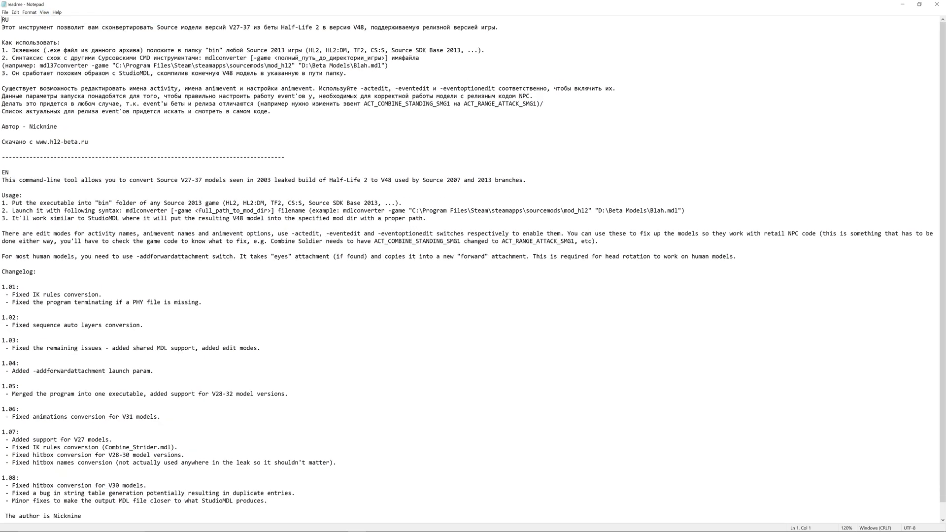
{"action": "key", "text": "ctrl+plus"}
{"action": "key", "text": "ctrl+plus"}
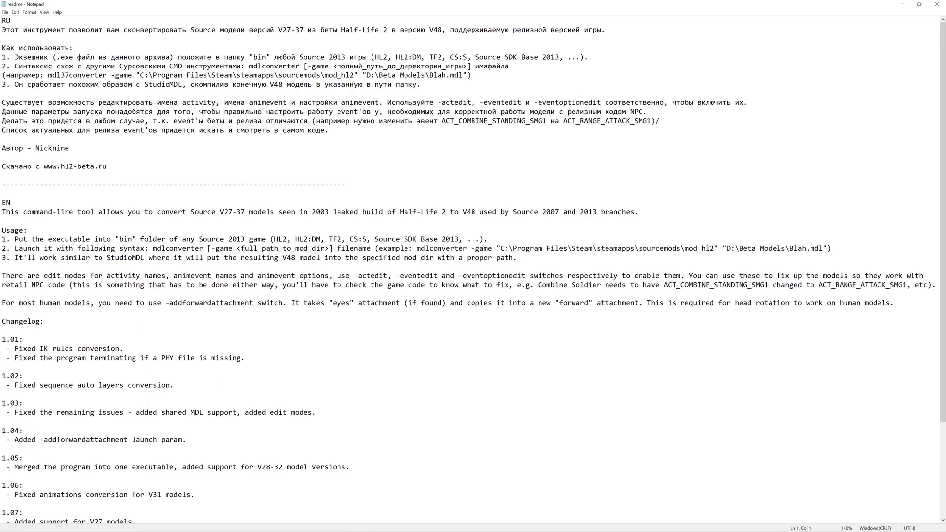
{"action": "scroll", "coordinate": [473, 266], "scroll_direction": "down", "scroll_amount": 4}
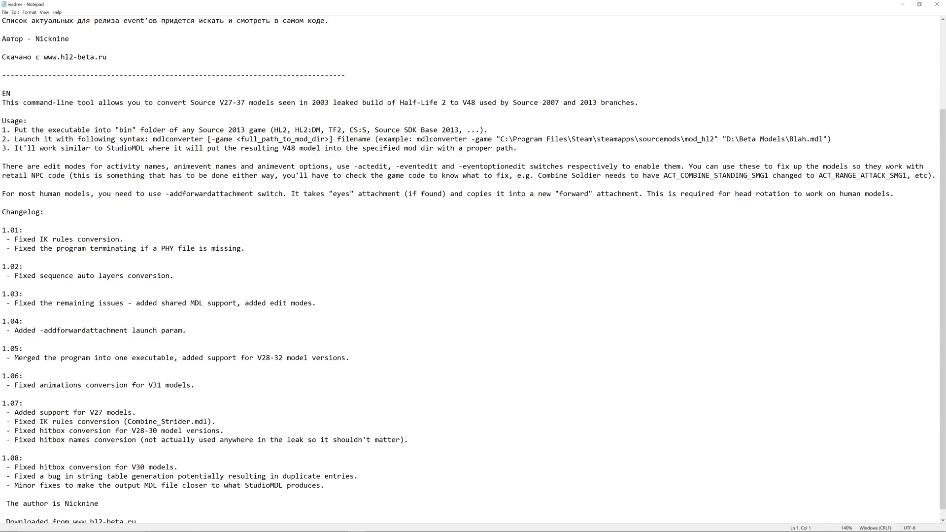
{"action": "left_click_drag", "start_coordinate": [312, 103], "coordinate": [333, 103]}
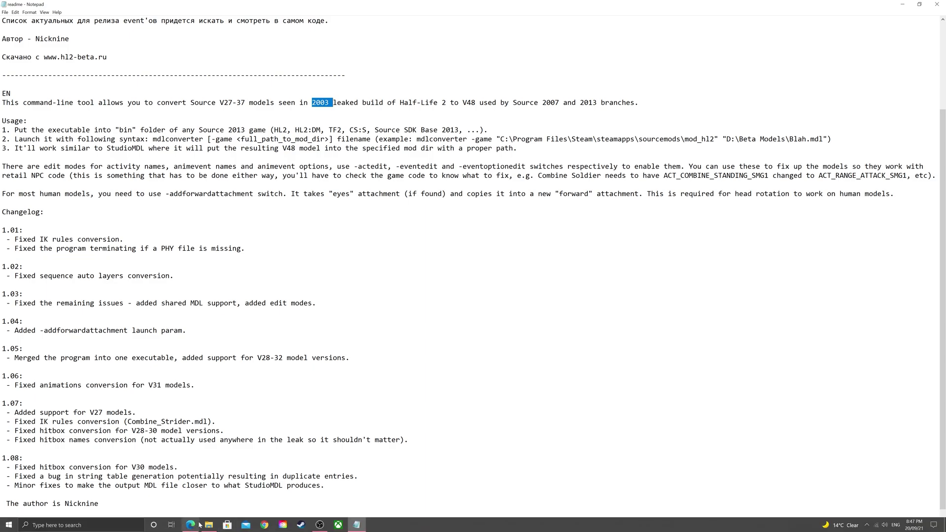
{"action": "left_click", "coordinate": [210, 525]}
{"action": "left_click", "coordinate": [165, 181]}
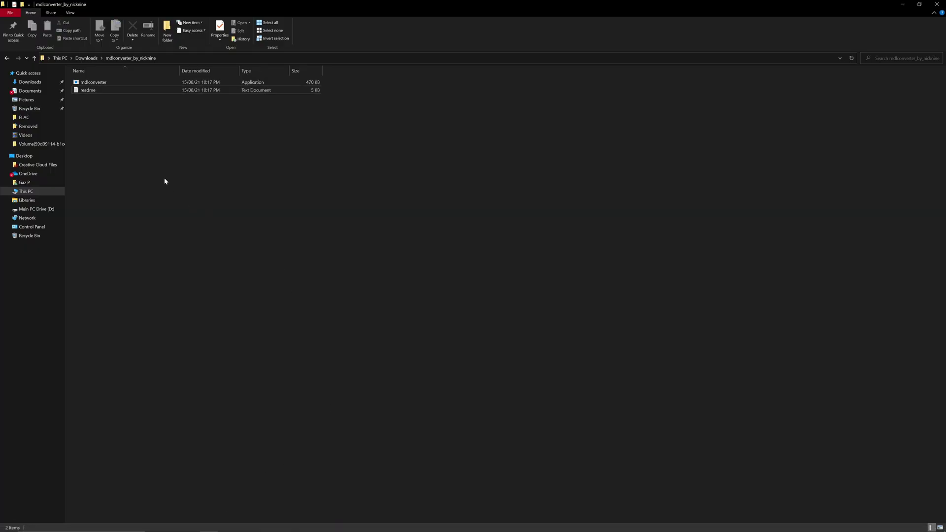
Step: Browse to C:\Program Files (x86)\Steam\steamapps\common\Source SDK Base 2013 Singleplayer\bin and select its path
{"action": "left_click", "coordinate": [26, 192]}
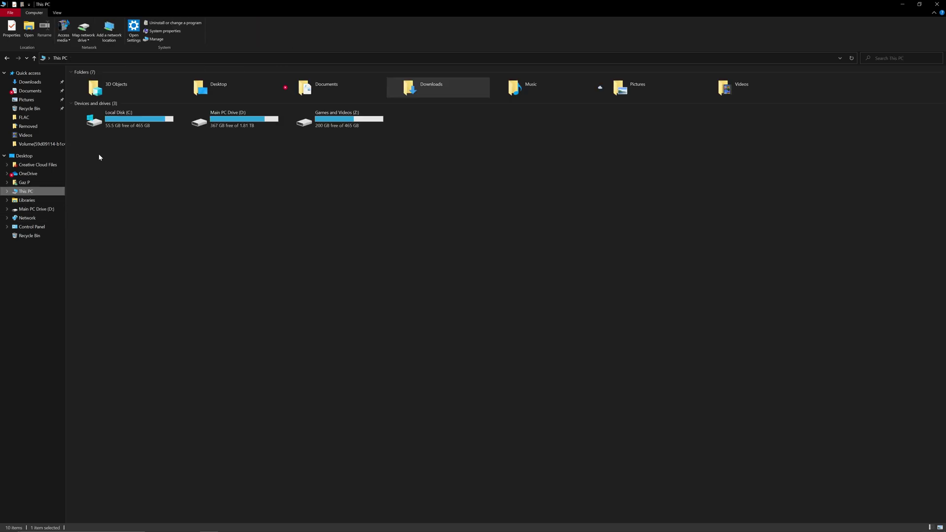
{"action": "double_click", "coordinate": [100, 120]}
{"action": "double_click", "coordinate": [100, 142]}
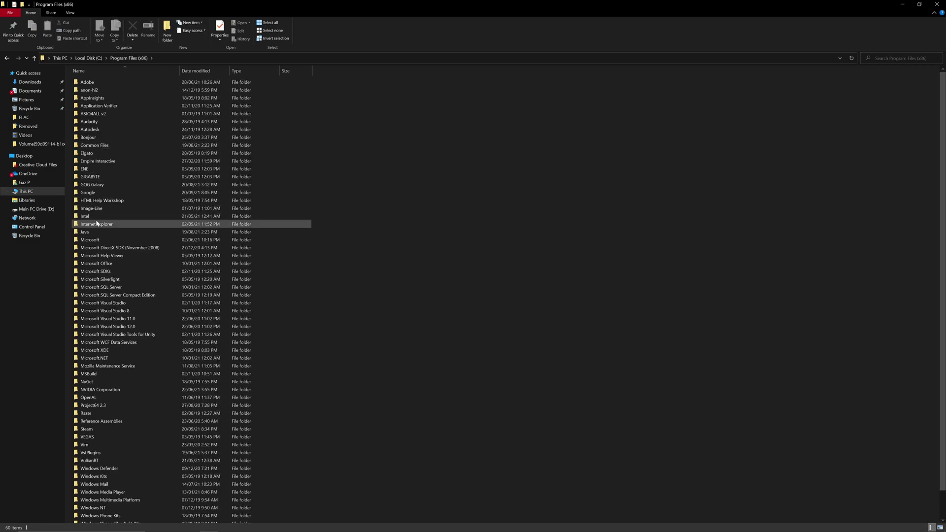
{"action": "double_click", "coordinate": [91, 409]}
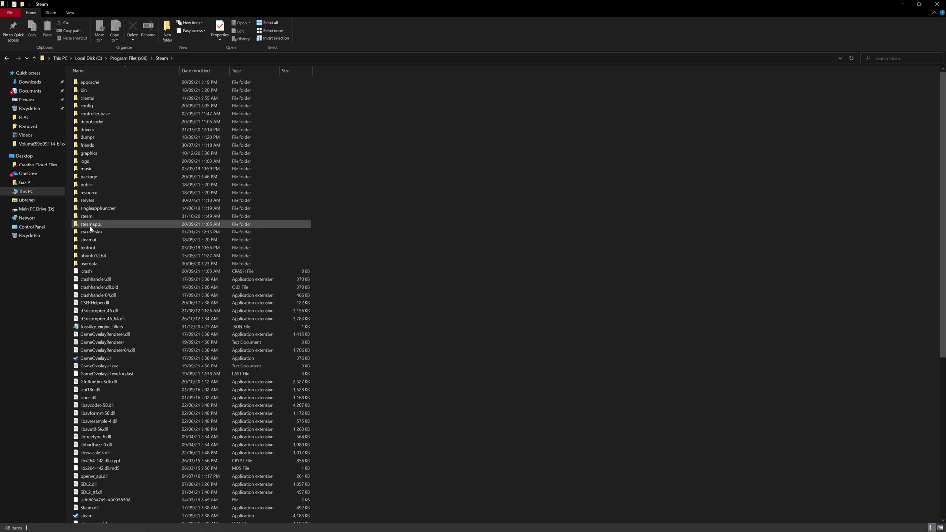
{"action": "double_click", "coordinate": [91, 224]}
{"action": "double_click", "coordinate": [93, 82]}
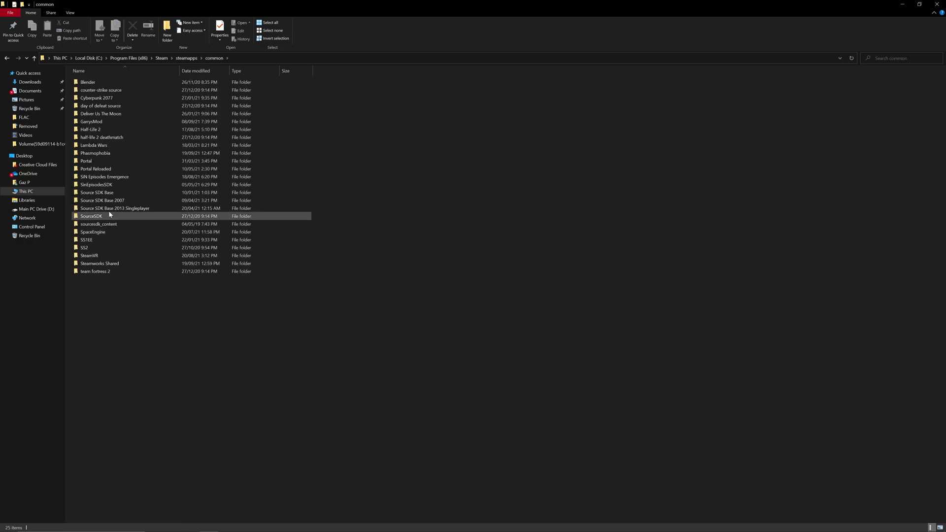
{"action": "double_click", "coordinate": [110, 209]}
{"action": "double_click", "coordinate": [93, 82]}
{"action": "scroll", "coordinate": [162, 175], "scroll_direction": "down", "scroll_amount": 15}
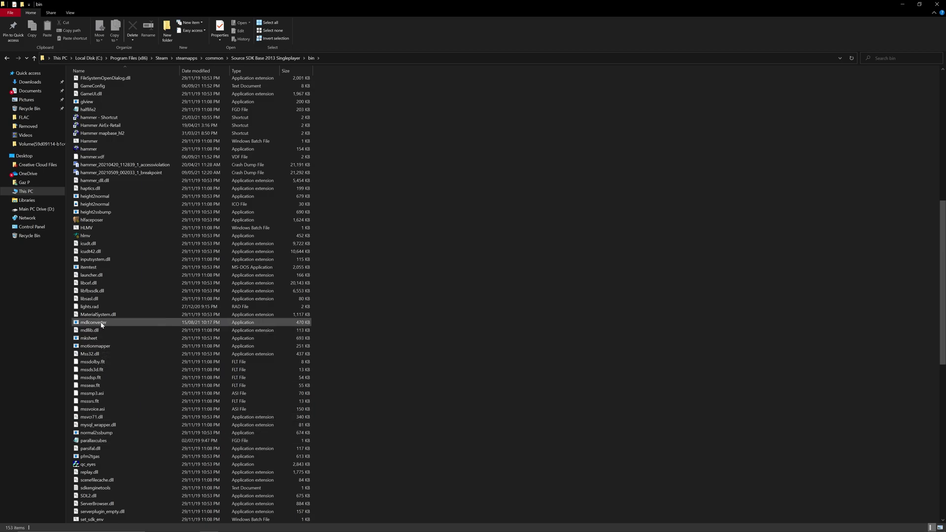
{"action": "left_click", "coordinate": [352, 60]}
{"action": "key", "text": "ctrl+c"}
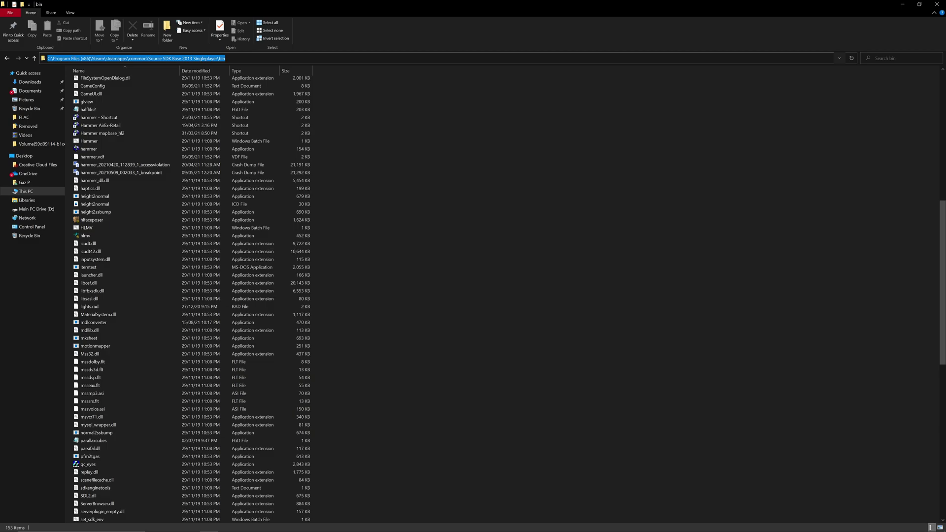
{"action": "key", "text": "super"}
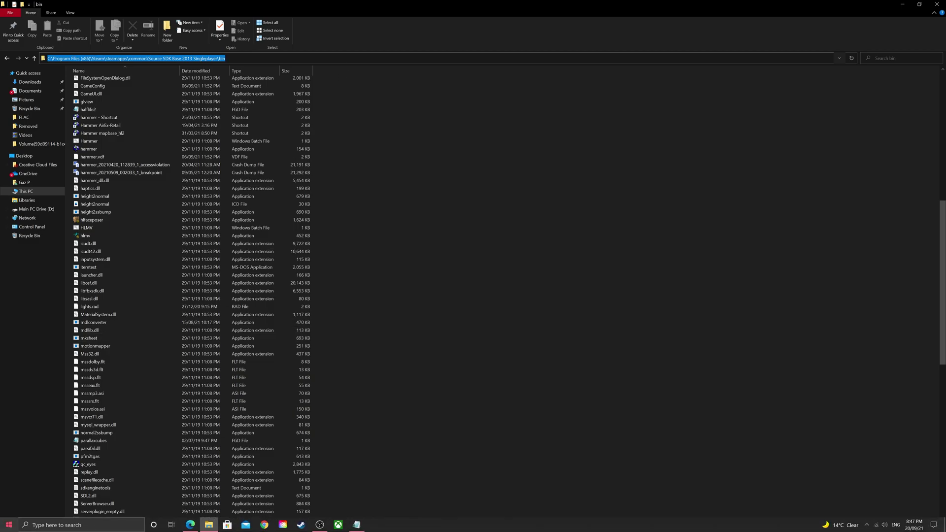
Step: Open Command Prompt maximized and cd into the pasted Source SDK bin path
{"action": "type", "text": "c"}
{"action": "key", "text": "Return"}
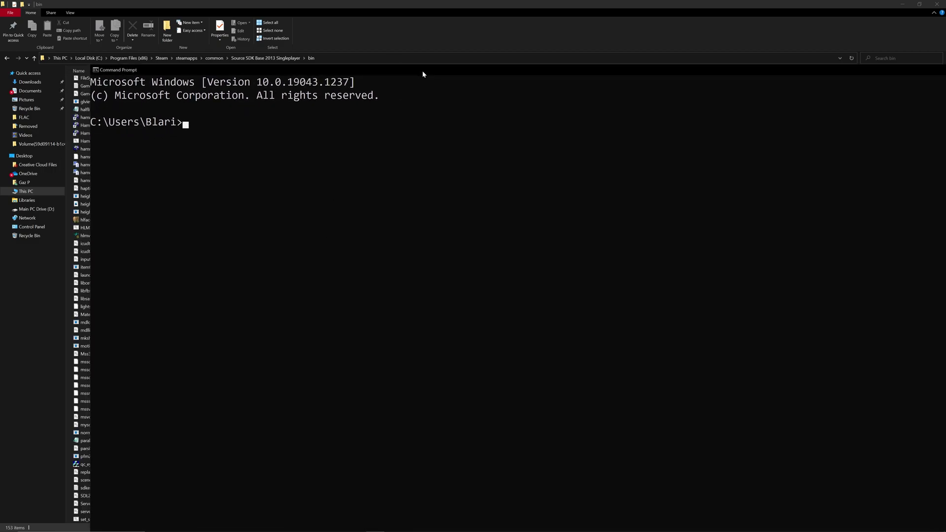
{"action": "double_click", "coordinate": [422, 72]}
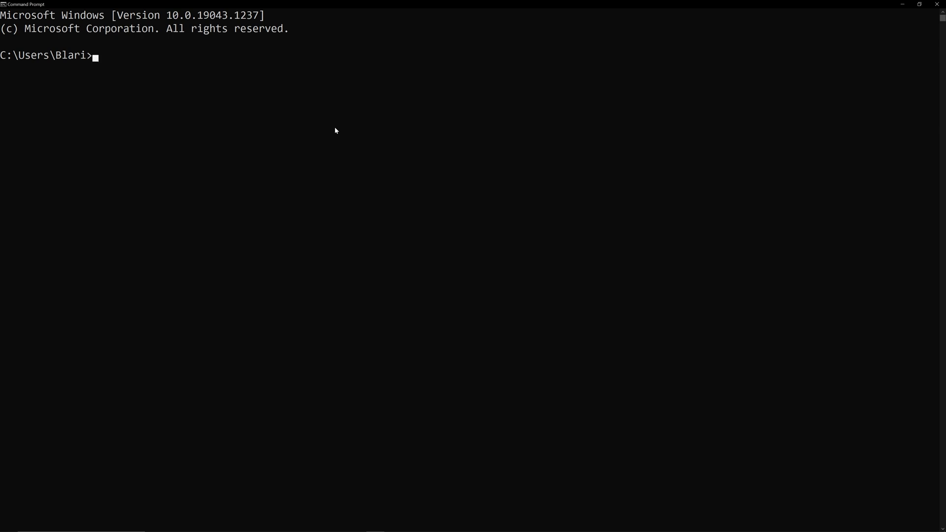
{"action": "type", "text": "cd"}
{"action": "key", "text": "ctrl+v"}
{"action": "key", "text": "Return"}
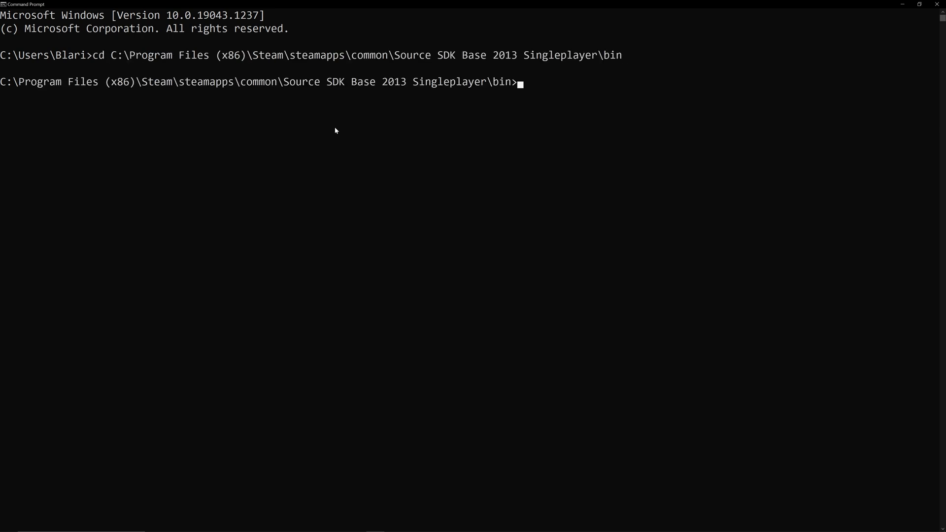
Step: Run mdlconverter, get the missing gameinfo.txt error, and recall the command
{"action": "type", "text": "mdlconverter"}
{"action": "key", "text": "Return"}
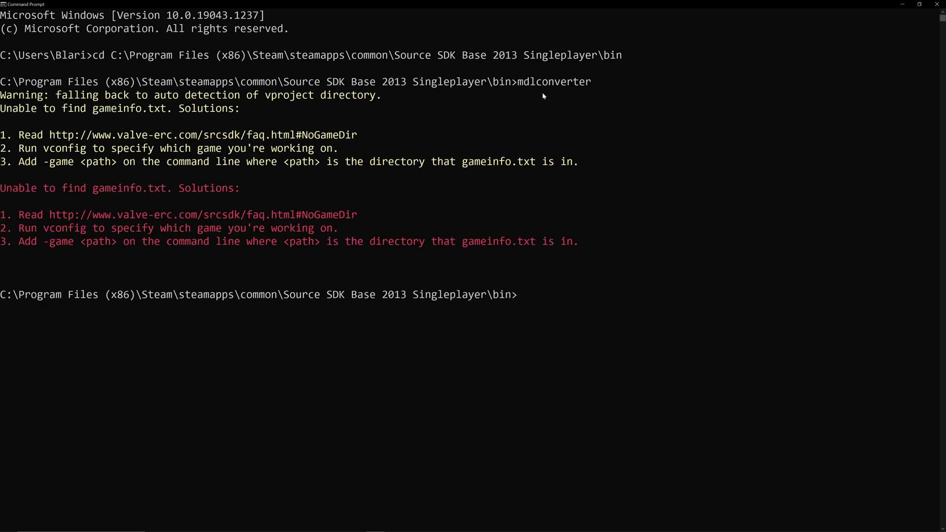
{"action": "key", "text": "Up"}
Step: Bring the readme forward to check mdlconverter's usage syntax
{"action": "left_click", "coordinate": [356, 529]}
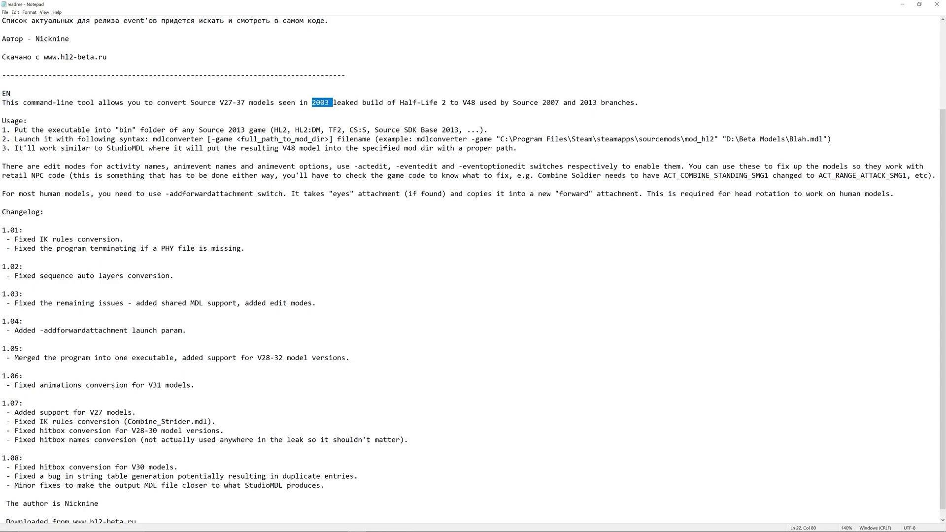
Step: Append -game "" to the recalled mdlconverter command in Command Prompt
{"action": "mouse_move", "coordinate": [376, 526]}
{"action": "left_click", "coordinate": [376, 526]}
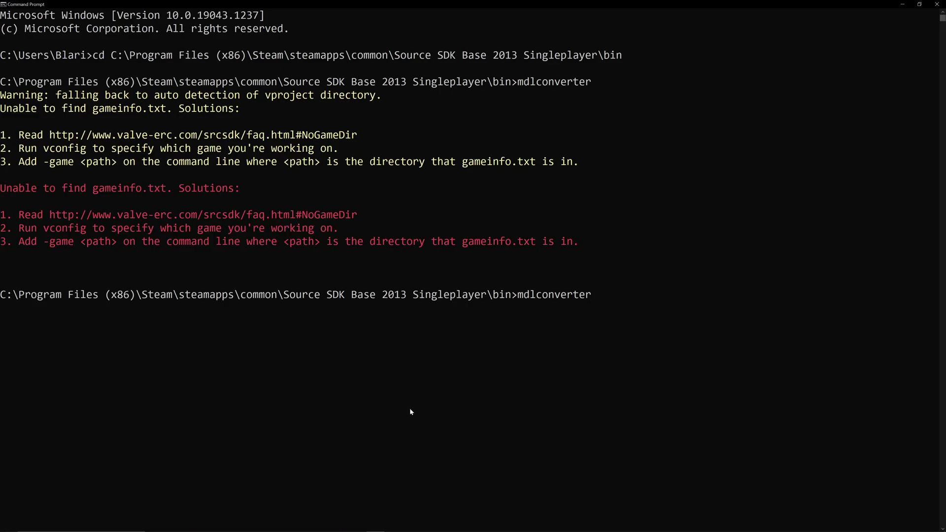
{"action": "type", "text": "-game \"\""}
{"action": "key", "text": "Right"}
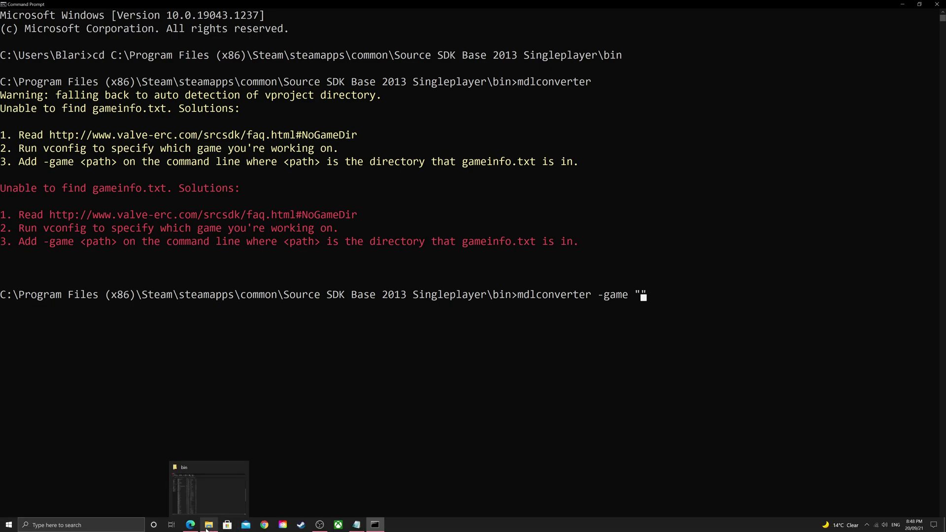
Step: Browse to C:\Proj\sp\game\mod_hl2 in File Explorer and copy its folder path
{"action": "left_click", "coordinate": [207, 529]}
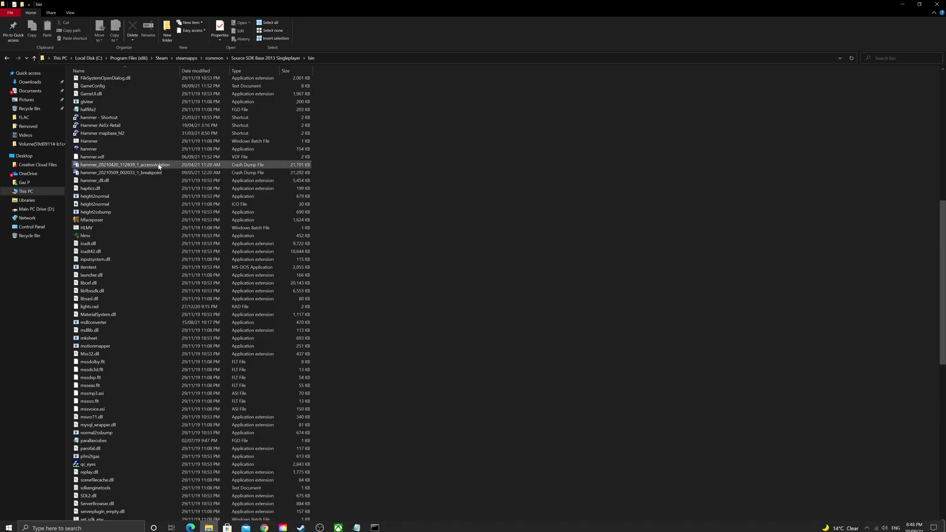
{"action": "left_click", "coordinate": [95, 59]}
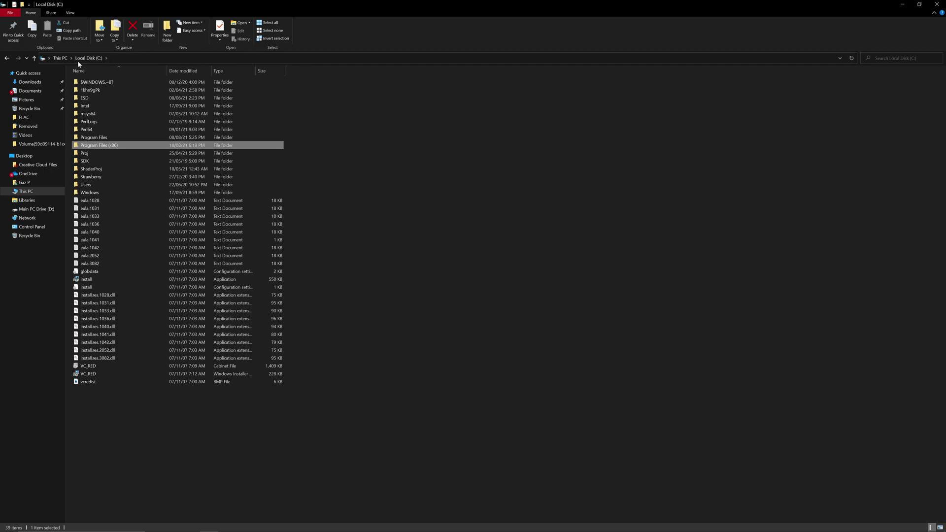
{"action": "double_click", "coordinate": [85, 154]}
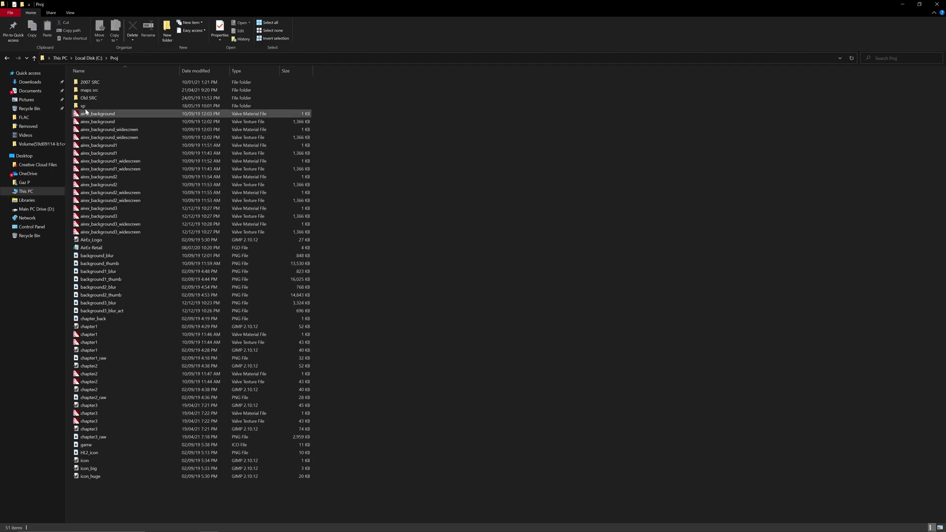
{"action": "double_click", "coordinate": [86, 106]}
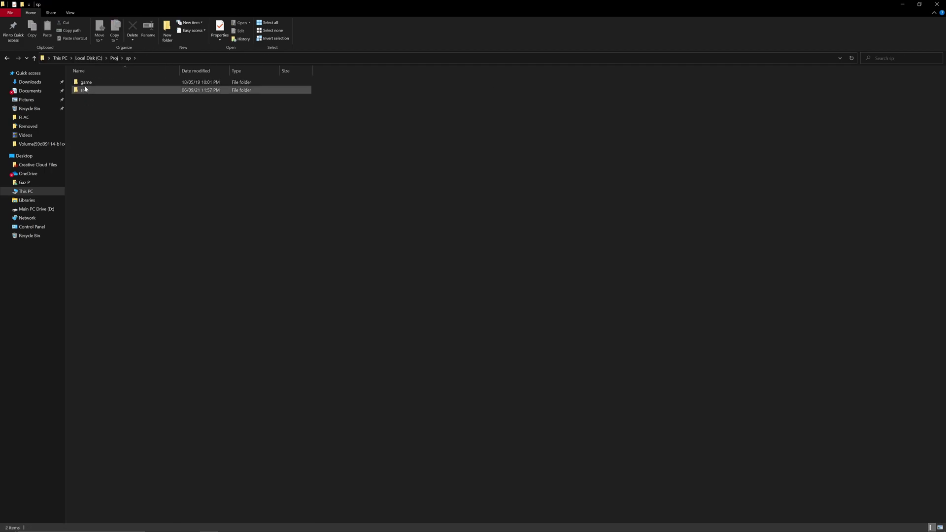
{"action": "double_click", "coordinate": [85, 82]}
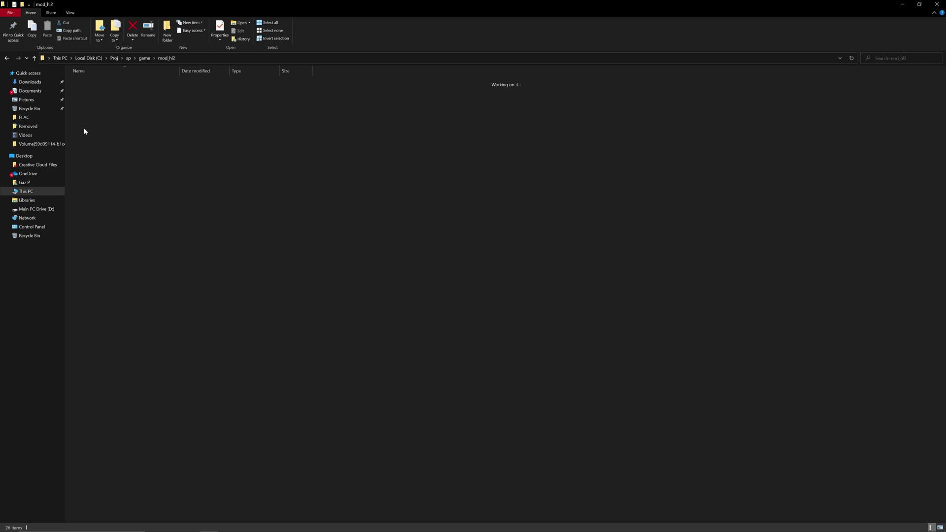
{"action": "double_click", "coordinate": [89, 129]}
{"action": "left_click", "coordinate": [185, 59]}
{"action": "key", "text": "ctrl+c"}
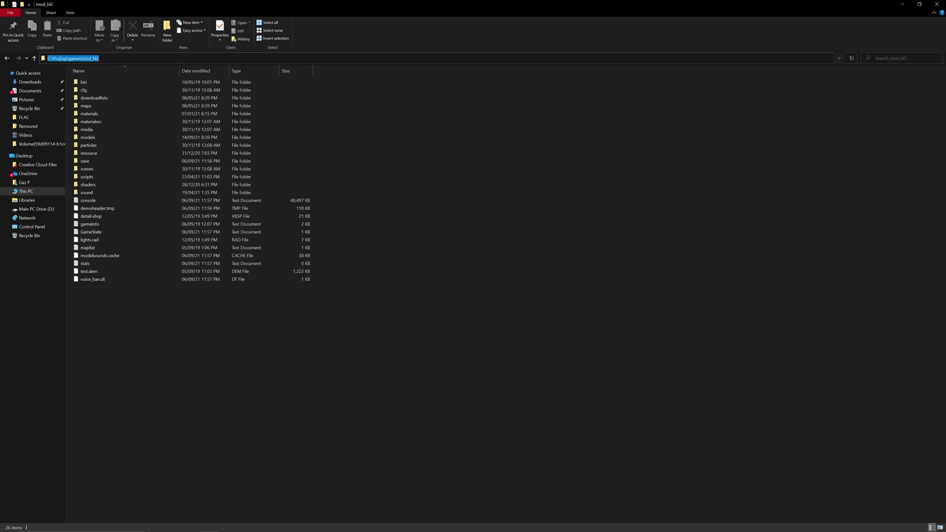
{"action": "left_click", "coordinate": [166, 300]}
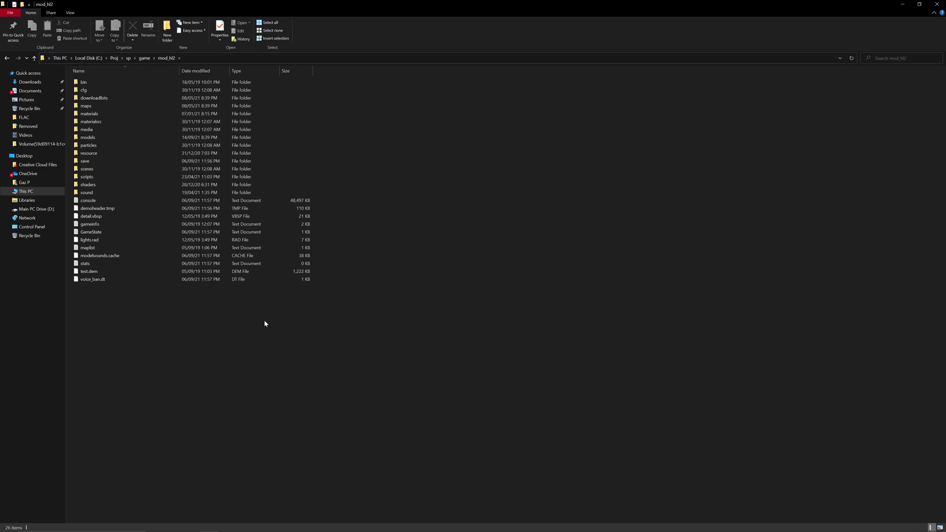
Step: Paste C:\Proj\sp\game\mod_hl2 as the -game value and add empty quotes after it
{"action": "left_click", "coordinate": [375, 526]}
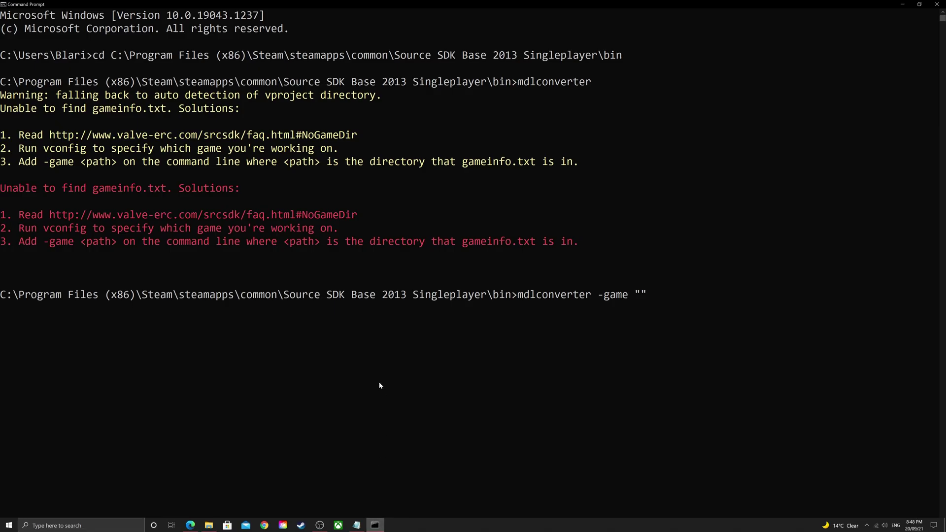
{"action": "key", "text": "ctrl+v"}
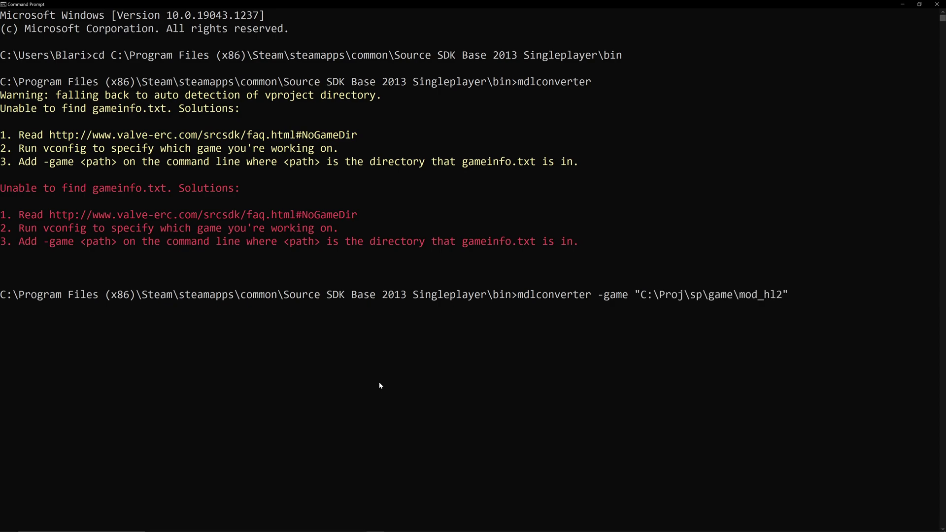
{"action": "type", "text": "\"\""}
{"action": "key", "text": "Left"}
Step: Go to C:\Program Files (x86)\anon-hl2\hl2\models in File Explorer
{"action": "left_click", "coordinate": [209, 524]}
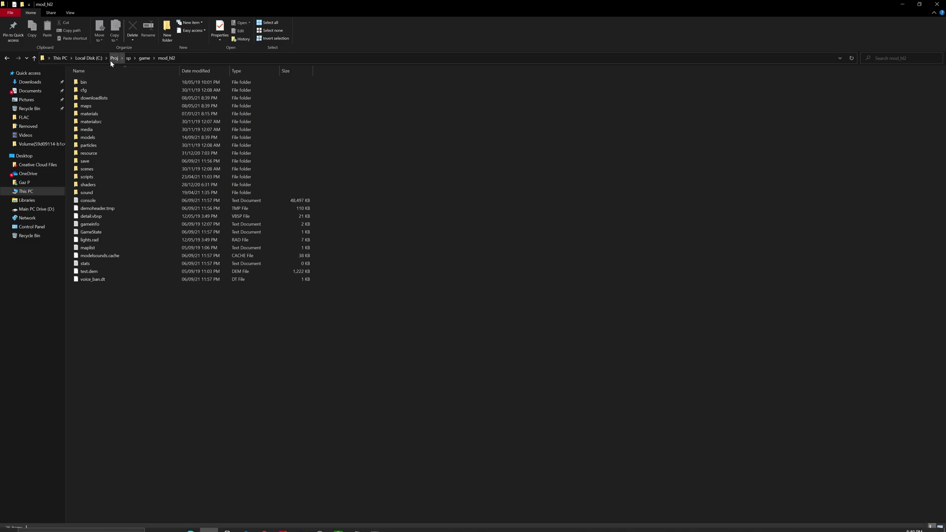
{"action": "left_click", "coordinate": [89, 58]}
{"action": "double_click", "coordinate": [94, 143]}
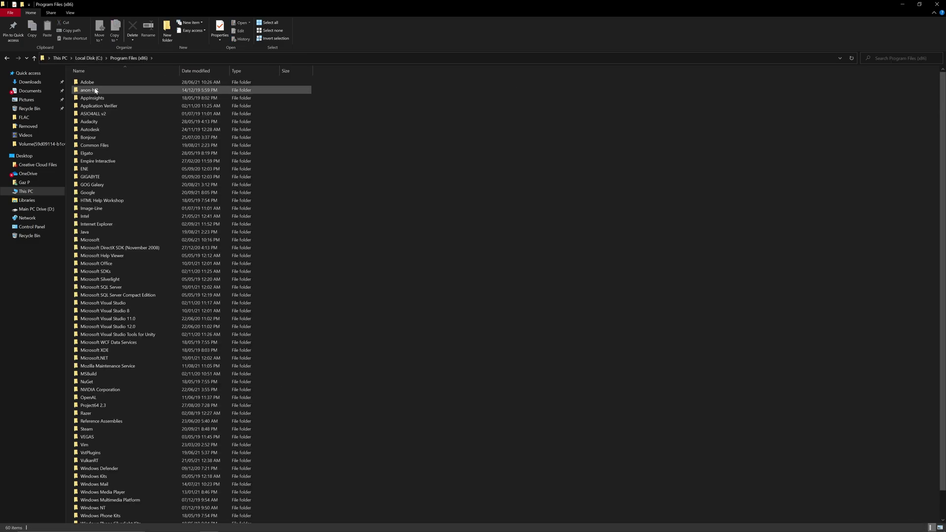
{"action": "double_click", "coordinate": [94, 89]}
{"action": "left_click", "coordinate": [82, 155]}
{"action": "double_click", "coordinate": [82, 155]}
{"action": "double_click", "coordinate": [93, 140]}
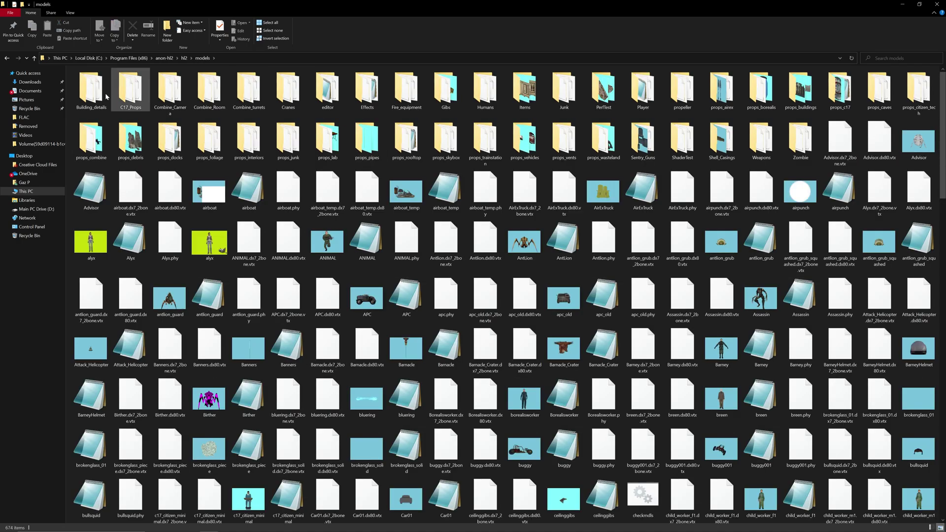
Step: Find and open the props_airex folder, then select its full path
{"action": "scroll", "coordinate": [531, 377], "scroll_direction": "down", "scroll_amount": 2}
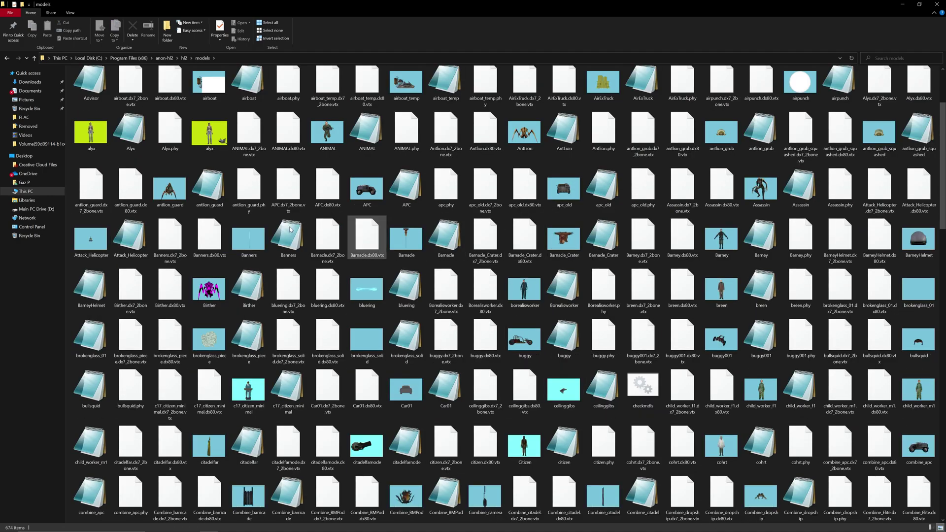
{"action": "scroll", "coordinate": [616, 353], "scroll_direction": "down", "scroll_amount": 3}
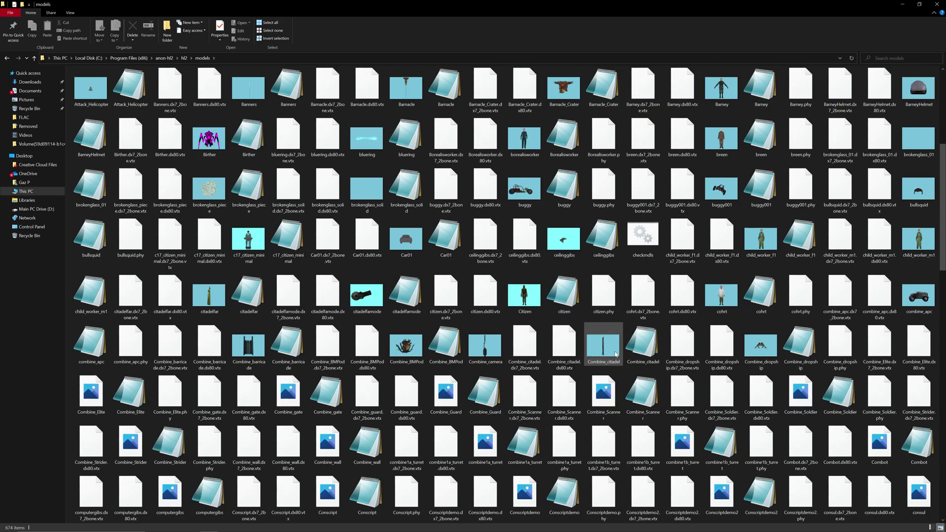
{"action": "scroll", "coordinate": [616, 354], "scroll_direction": "down", "scroll_amount": 10}
{"action": "scroll", "coordinate": [616, 354], "scroll_direction": "down", "scroll_amount": 7}
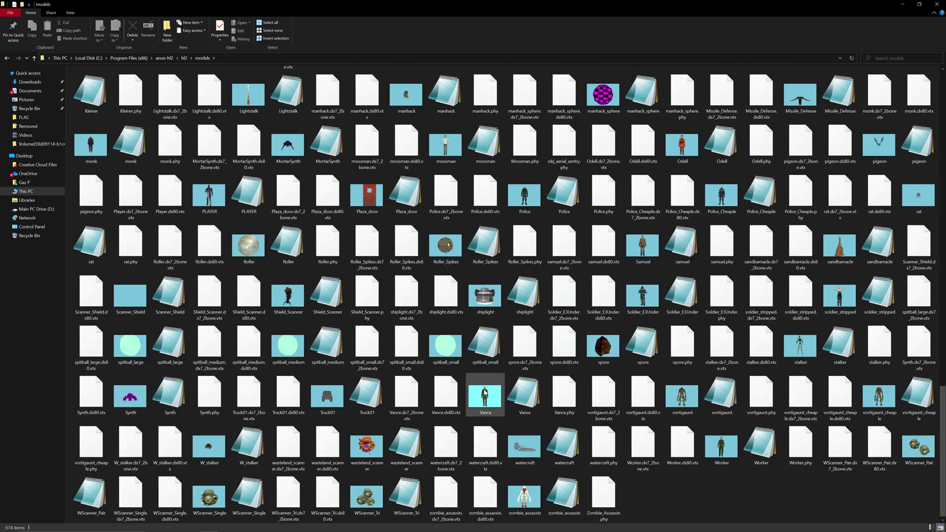
{"action": "scroll", "coordinate": [480, 393], "scroll_direction": "up", "scroll_amount": 20}
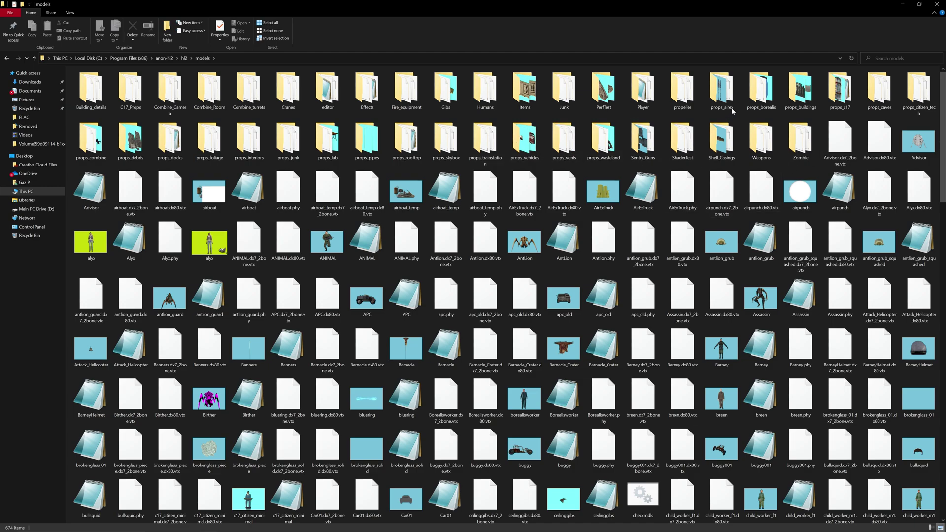
{"action": "double_click", "coordinate": [715, 93]}
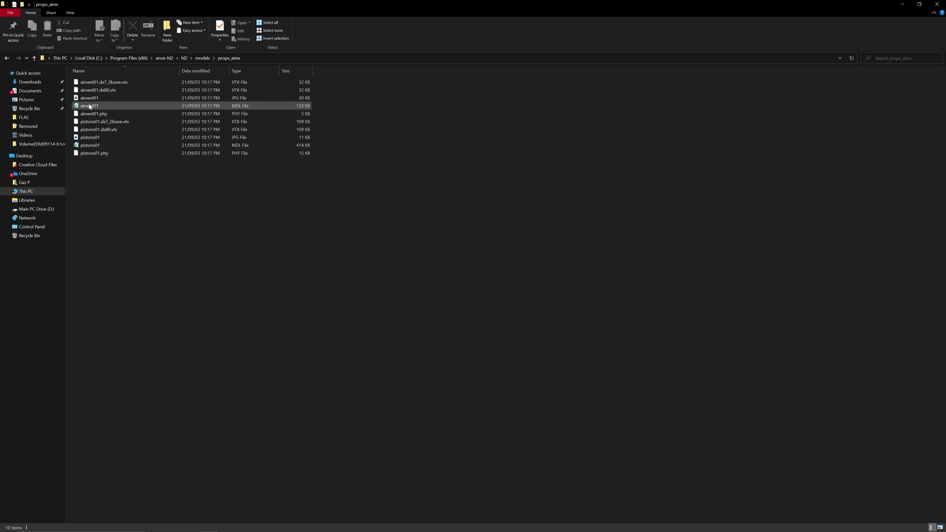
{"action": "left_click", "coordinate": [256, 58]}
{"action": "key", "text": "ctrl+c"}
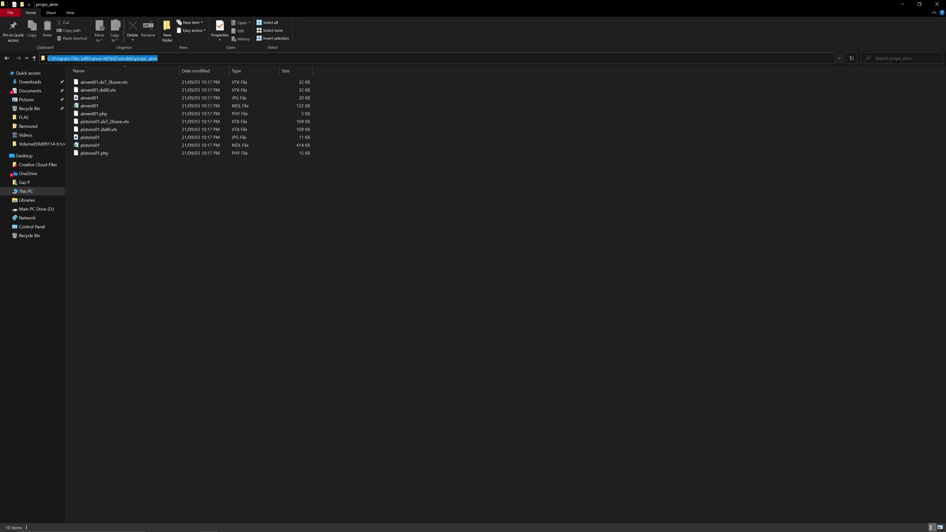
Step: Set the model argument to the props_airex path plus \airvent01.mdl and run the conversion
{"action": "left_click", "coordinate": [375, 522]}
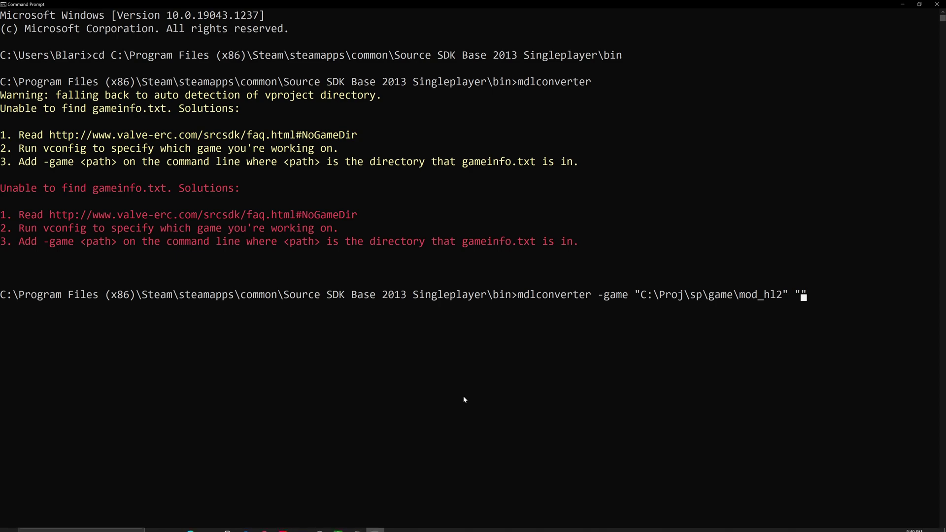
{"action": "key", "text": "ctrl+v"}
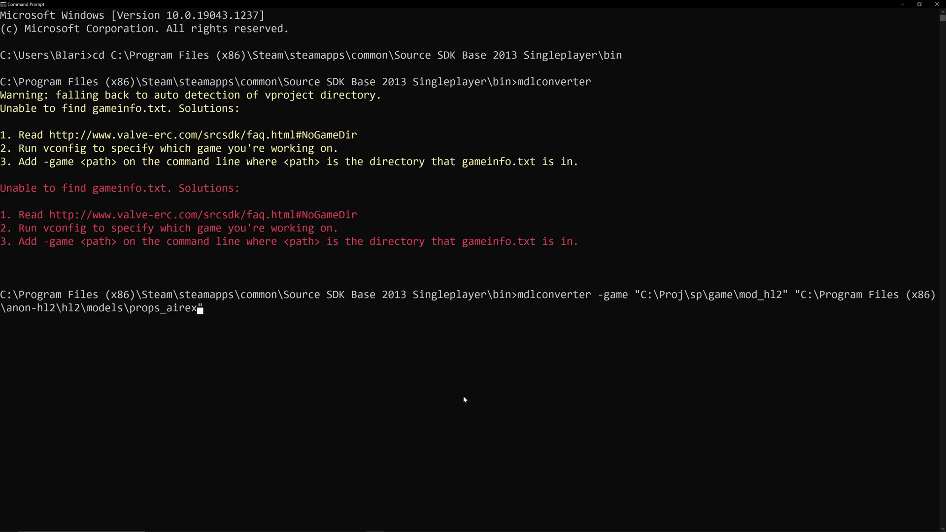
{"action": "type", "text": "\\"}
{"action": "mouse_move", "coordinate": [215, 530]}
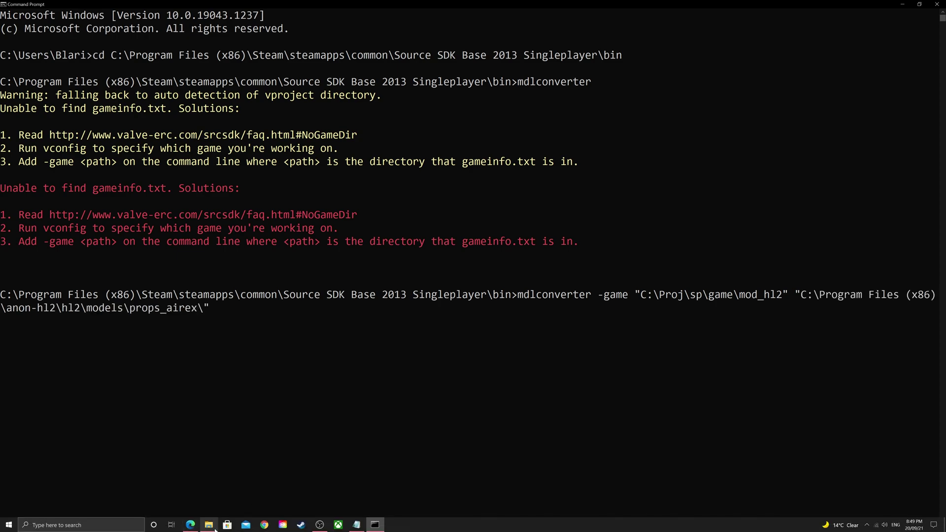
{"action": "left_click", "coordinate": [214, 493]}
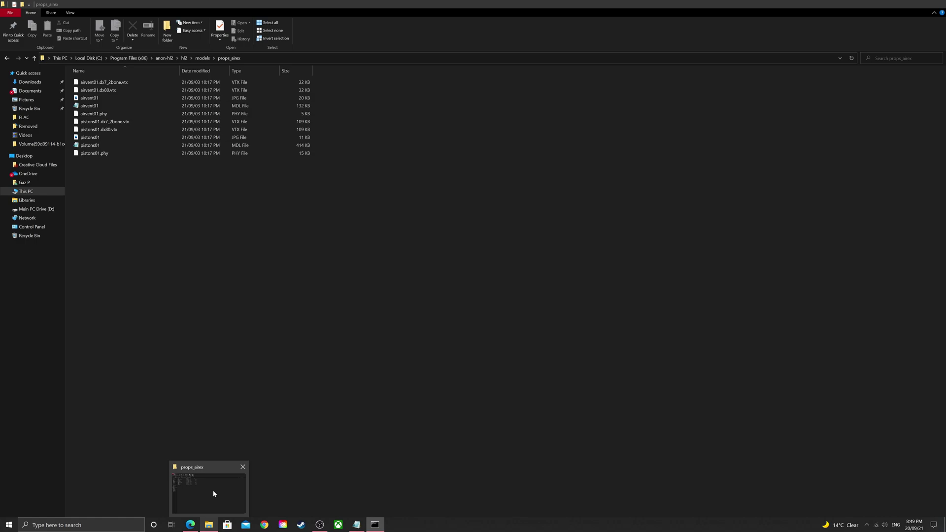
{"action": "key", "text": "alt+Tab"}
{"action": "type", "text": "airvent01.mdl"}
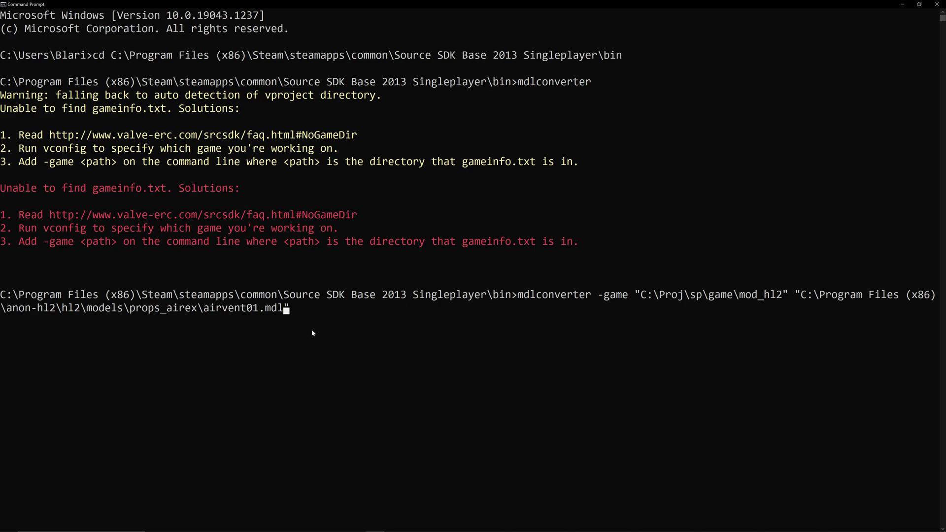
{"action": "key", "text": "Return"}
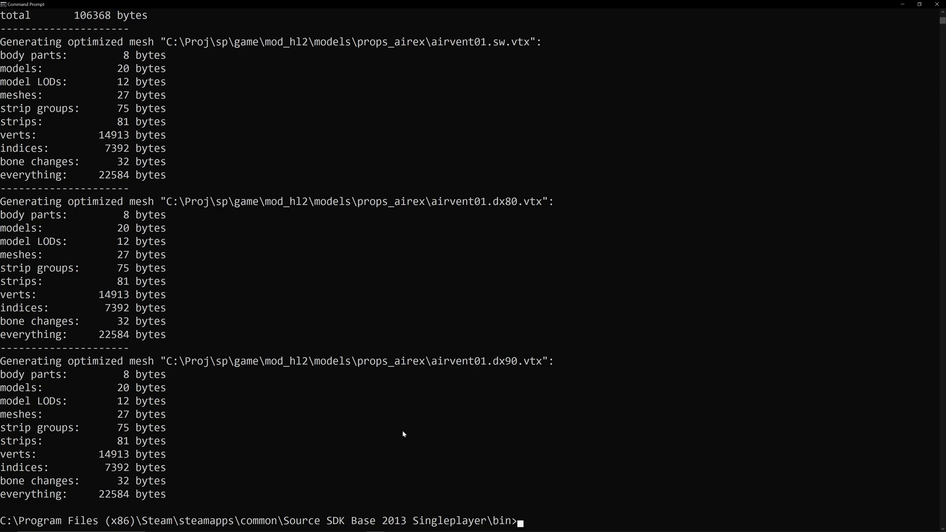
{"action": "scroll", "coordinate": [321, 438], "scroll_direction": "up", "scroll_amount": 10}
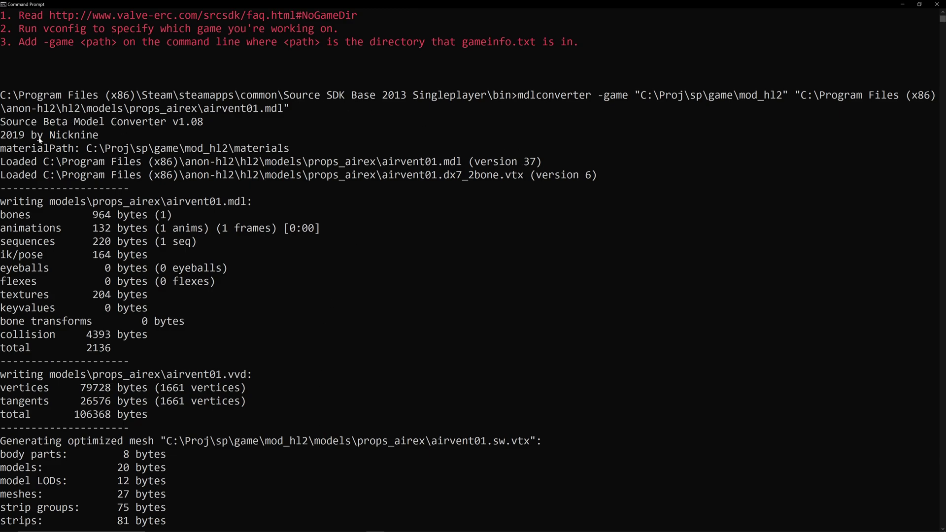
{"action": "scroll", "coordinate": [218, 231], "scroll_direction": "down", "scroll_amount": 2}
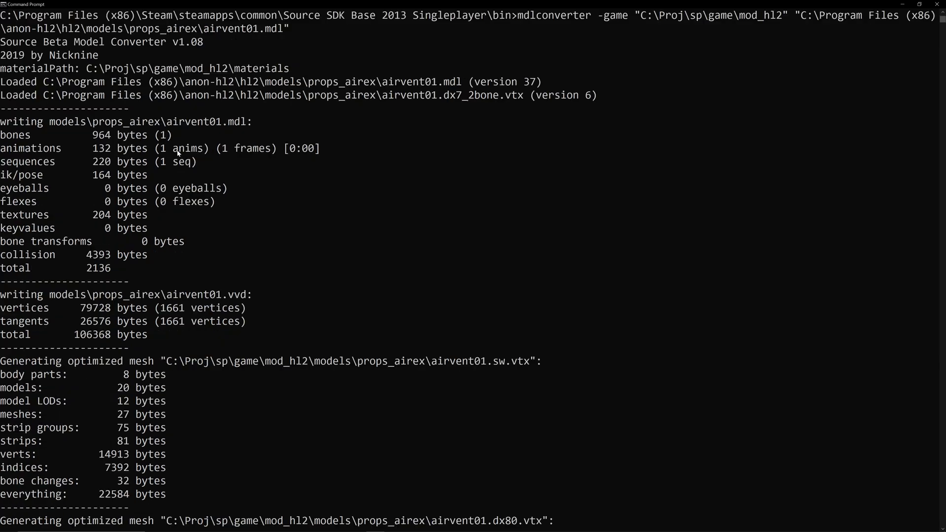
{"action": "scroll", "coordinate": [206, 198], "scroll_direction": "up", "scroll_amount": 2}
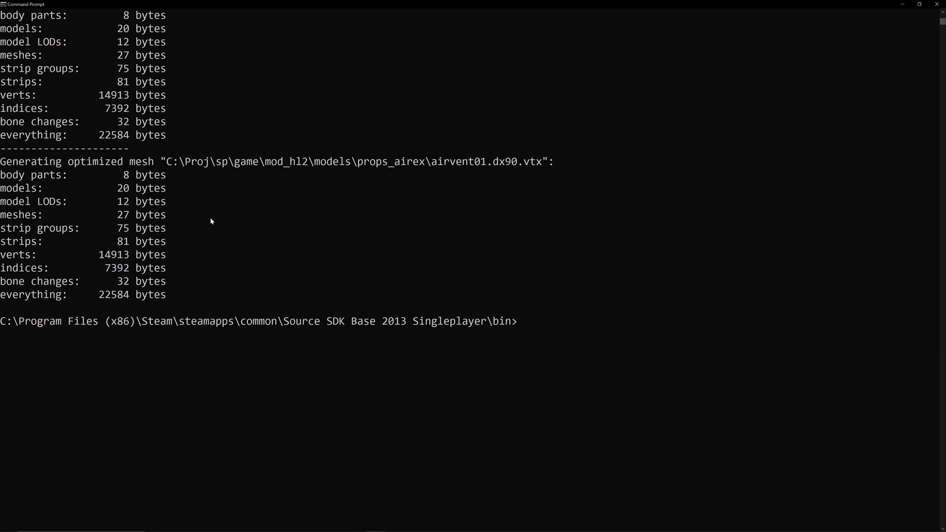
Step: In File Explorer, browse to C:\Proj\sp\game\mod_hl2\models\props_airex to see the converted airvent01 files
{"action": "left_click", "coordinate": [218, 525]}
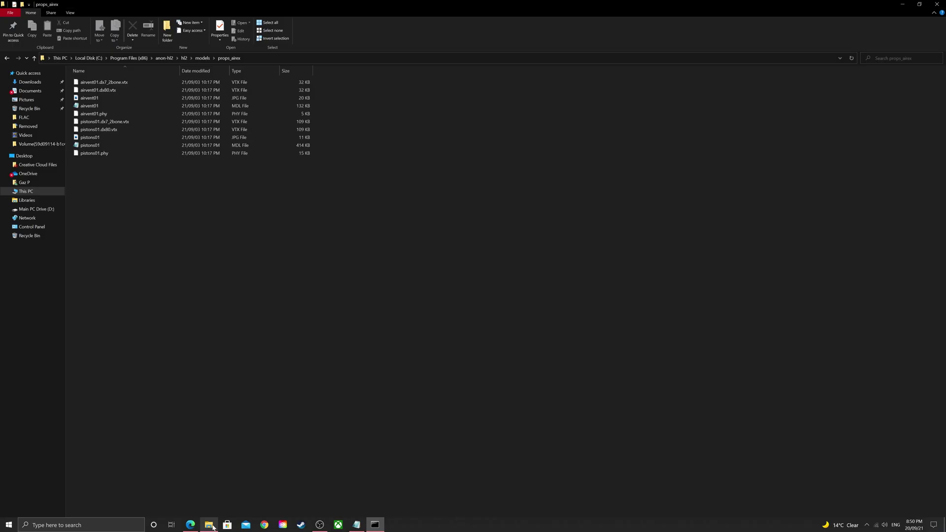
{"action": "left_click", "coordinate": [89, 57]}
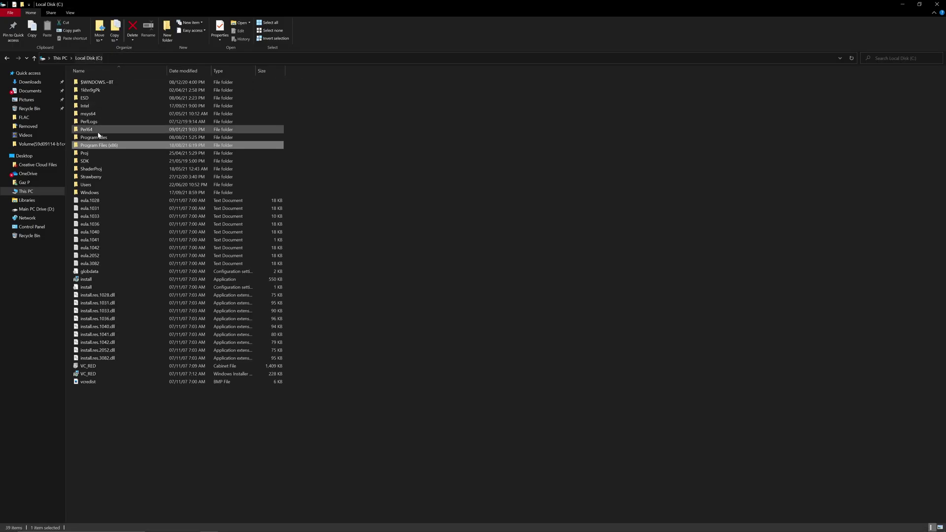
{"action": "double_click", "coordinate": [84, 153]}
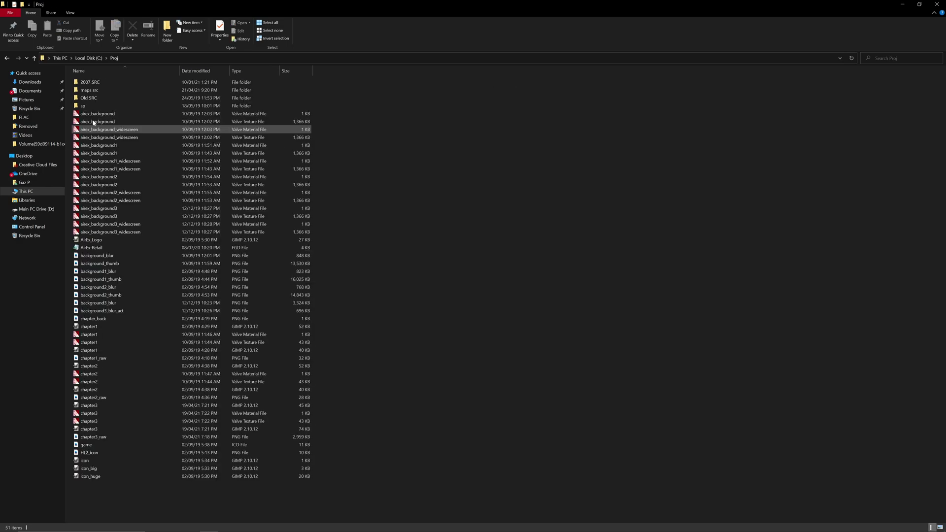
{"action": "double_click", "coordinate": [84, 107]}
{"action": "double_click", "coordinate": [85, 82]}
{"action": "double_click", "coordinate": [88, 130]}
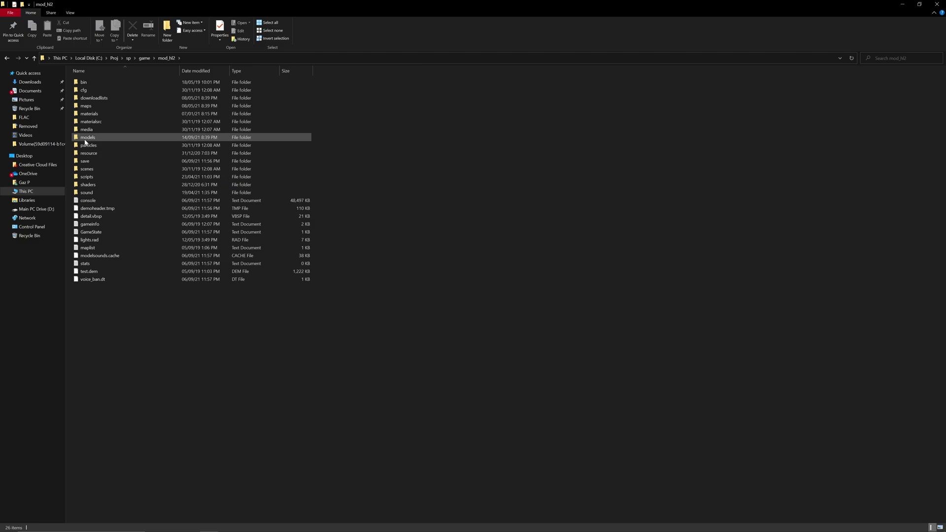
{"action": "double_click", "coordinate": [89, 138]}
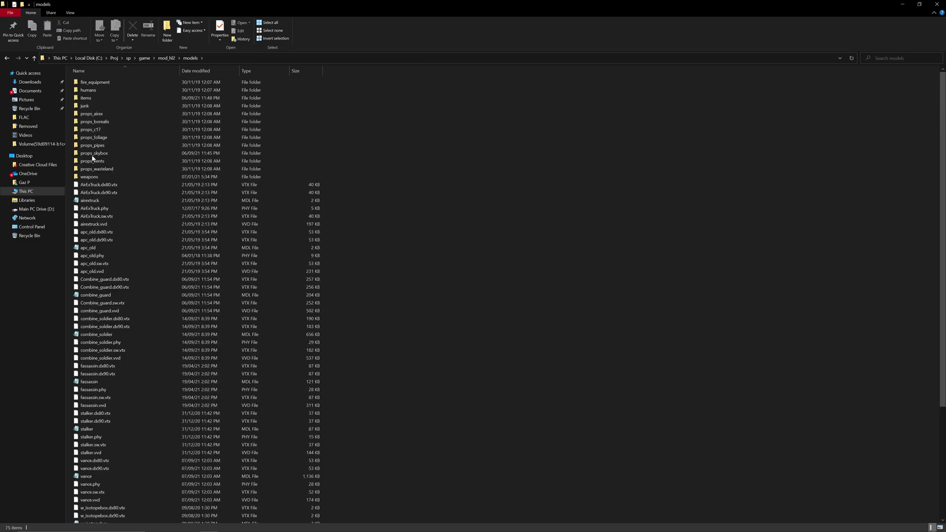
{"action": "double_click", "coordinate": [94, 113]}
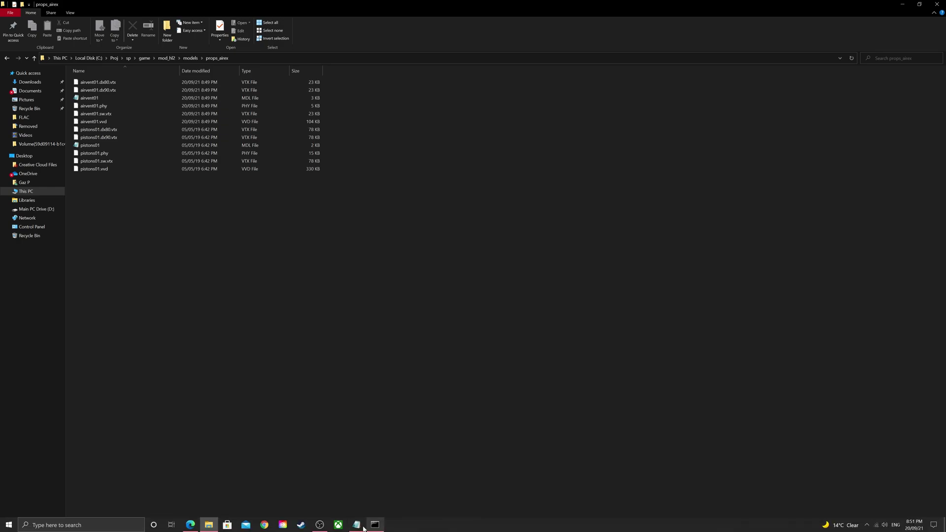
{"action": "left_click", "coordinate": [357, 525]}
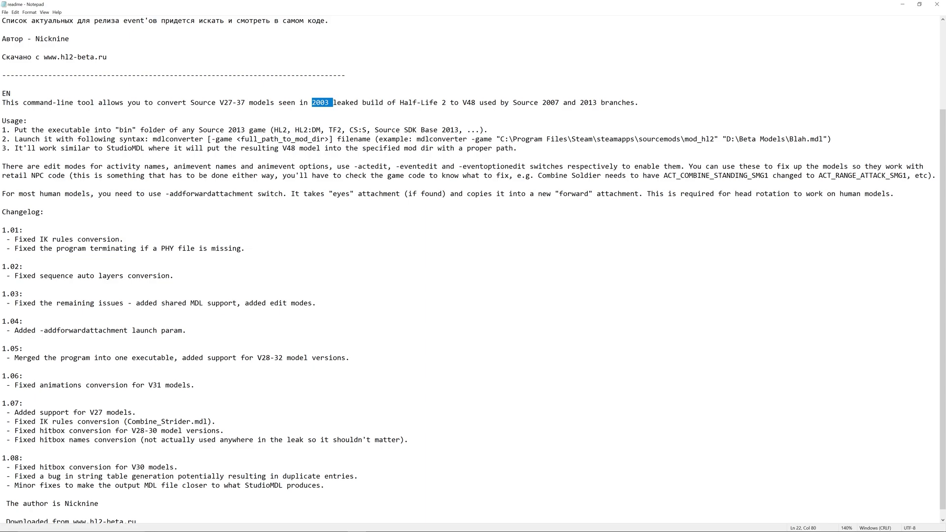
{"action": "double_click", "coordinate": [372, 166]}
{"action": "left_click_drag", "start_coordinate": [400, 167], "coordinate": [530, 167]}
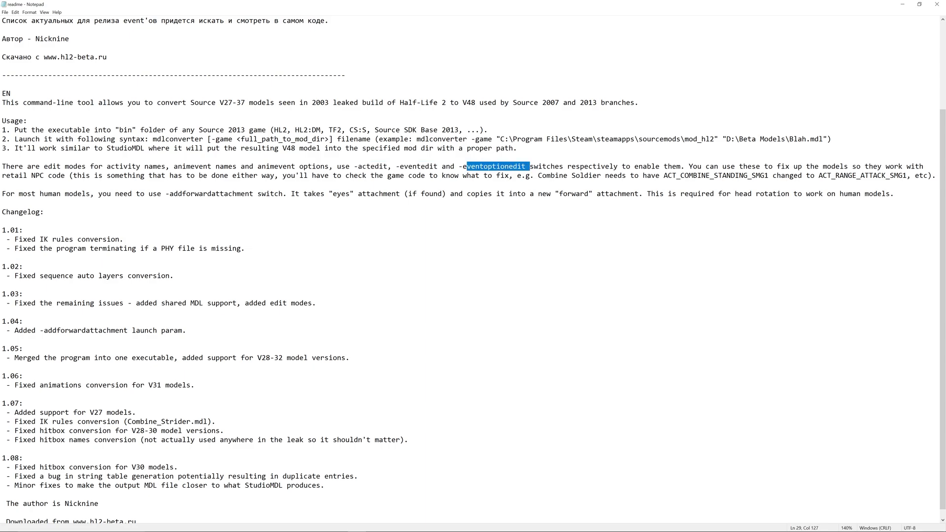
{"action": "left_click", "coordinate": [647, 167]}
{"action": "left_click", "coordinate": [471, 139]}
{"action": "left_click_drag", "start_coordinate": [480, 139], "coordinate": [718, 139]}
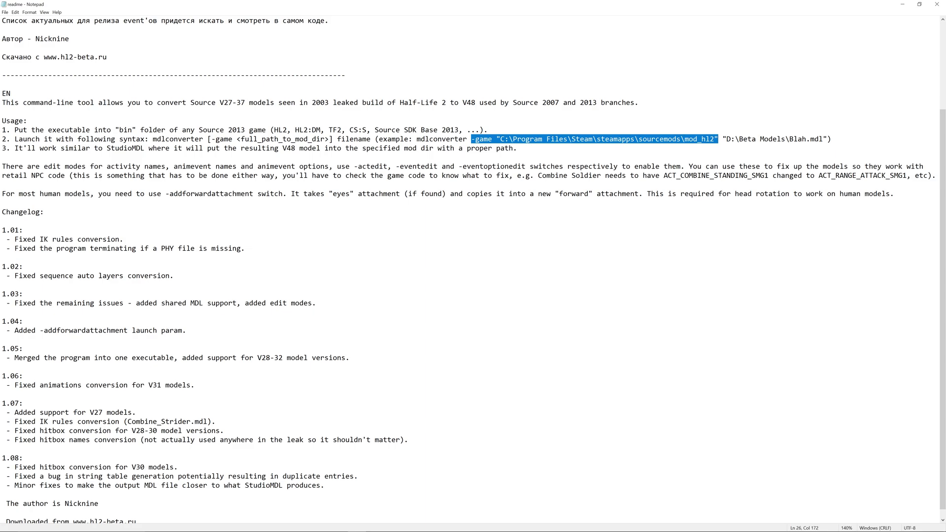
{"action": "left_click", "coordinate": [467, 139]}
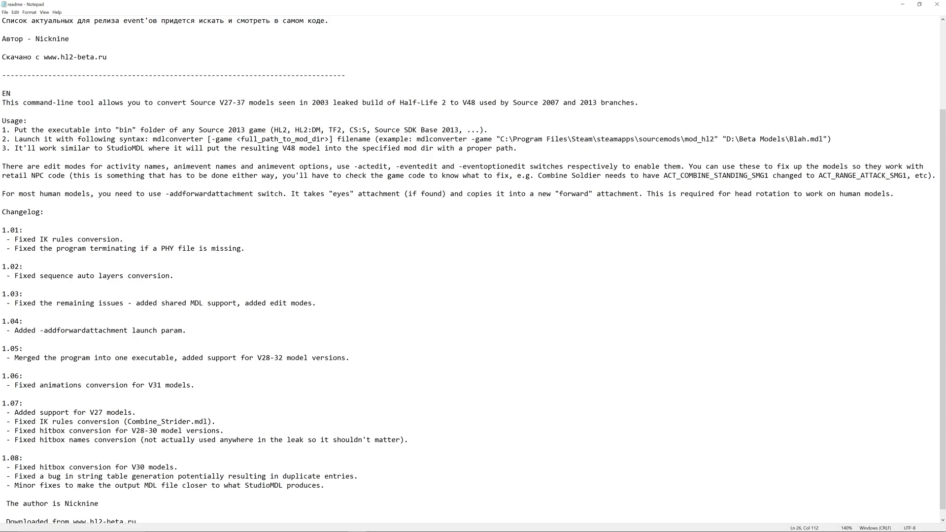
{"action": "left_click_drag", "start_coordinate": [542, 175], "coordinate": [597, 176]}
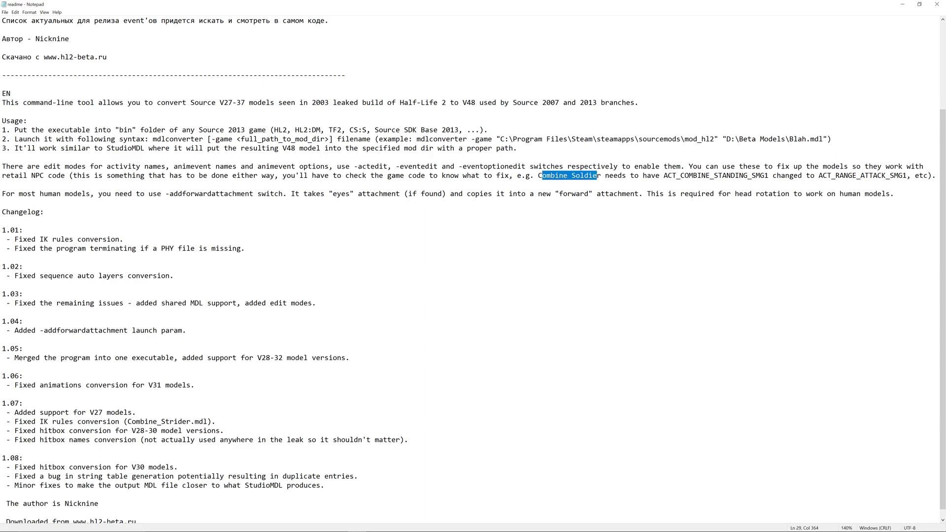
{"action": "left_click_drag", "start_coordinate": [354, 166], "coordinate": [388, 166]}
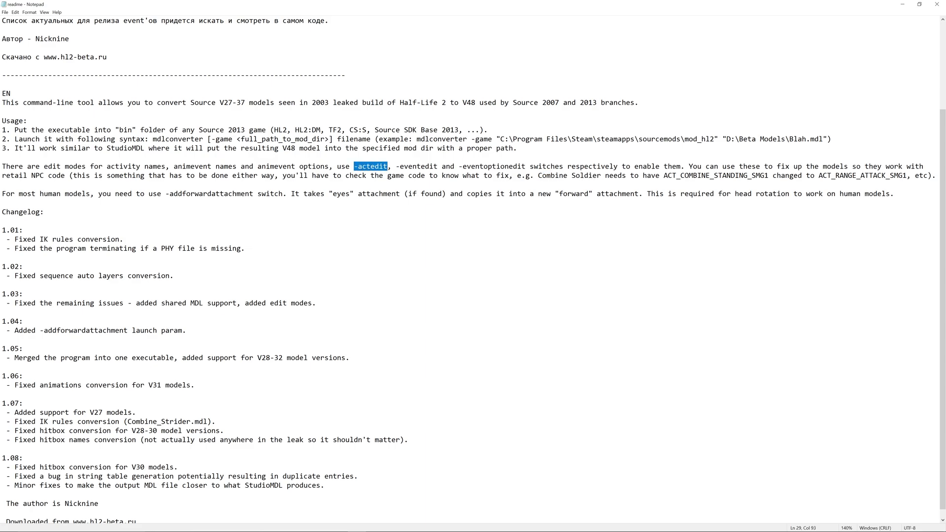
{"action": "left_click_drag", "start_coordinate": [664, 176], "coordinate": [768, 176]}
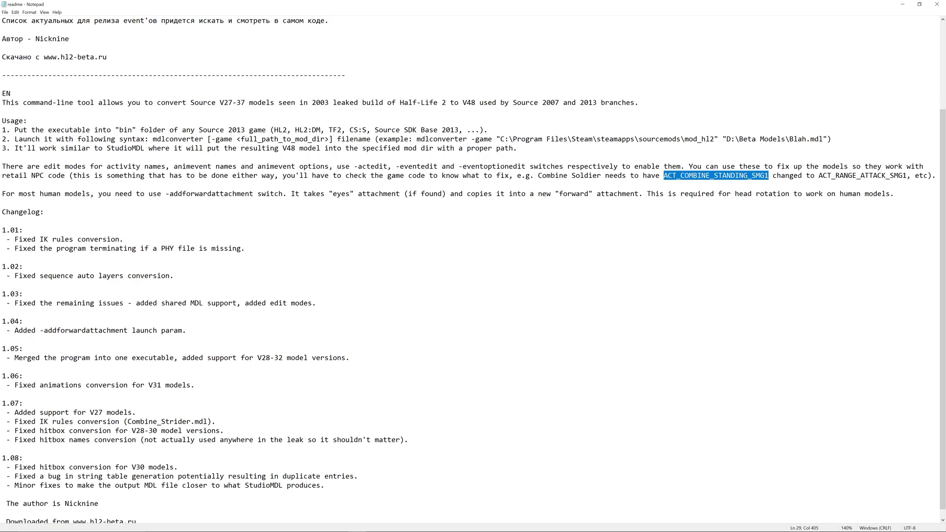
{"action": "left_click_drag", "start_coordinate": [819, 176], "coordinate": [907, 175]}
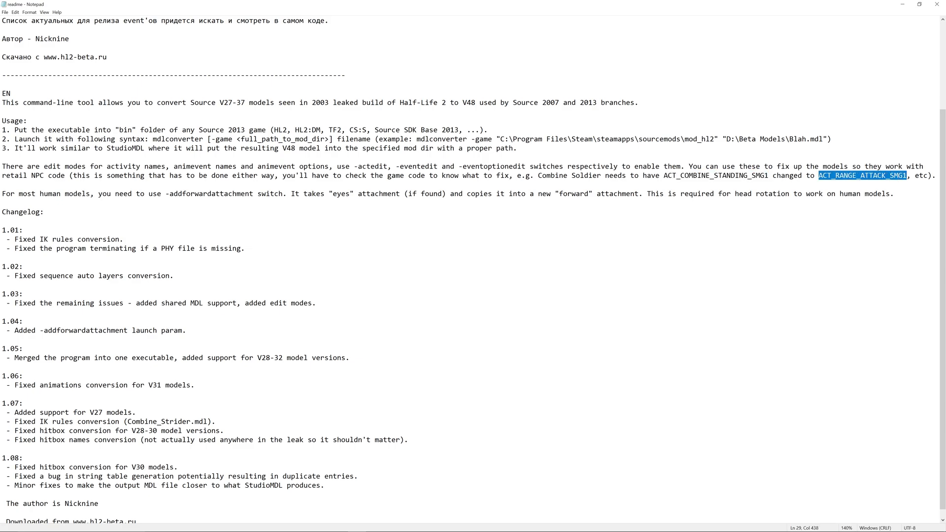
{"action": "left_click", "coordinate": [894, 193]}
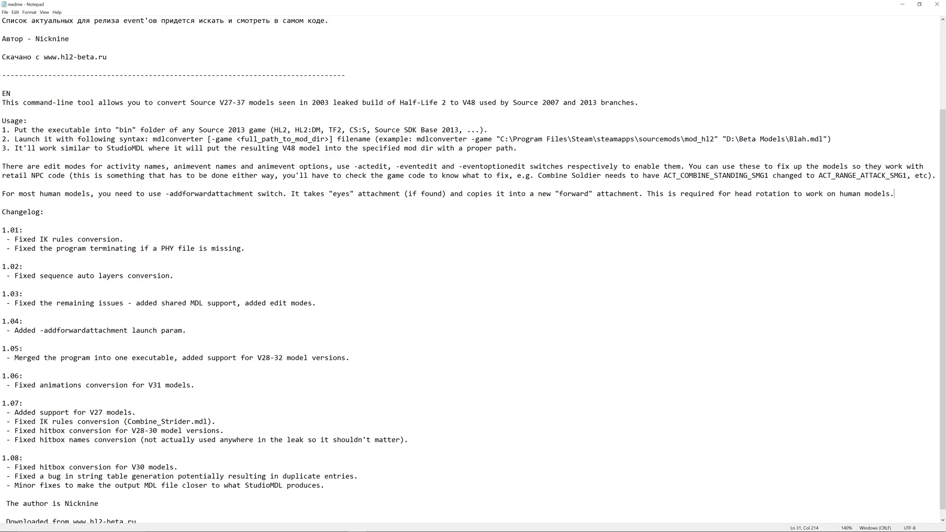
{"action": "left_click_drag", "start_coordinate": [664, 175], "coordinate": [769, 175]}
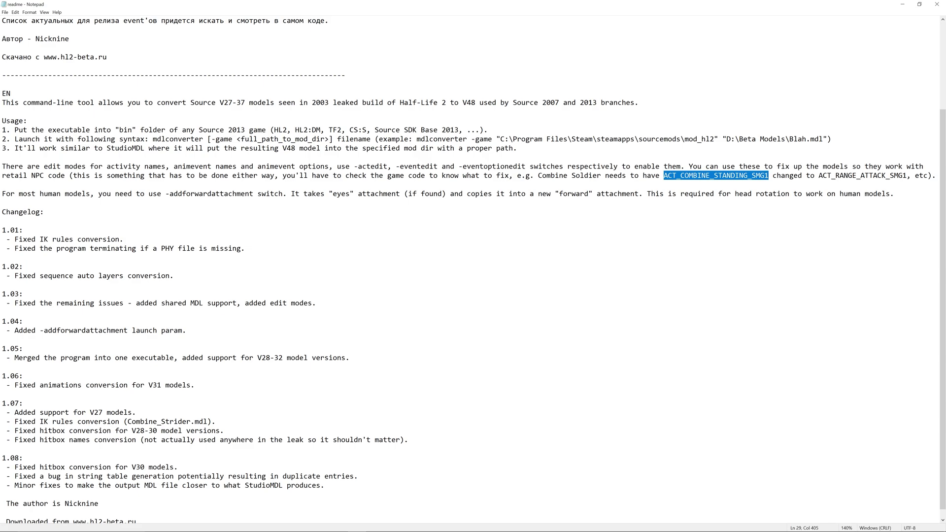
{"action": "left_click", "coordinate": [819, 175]}
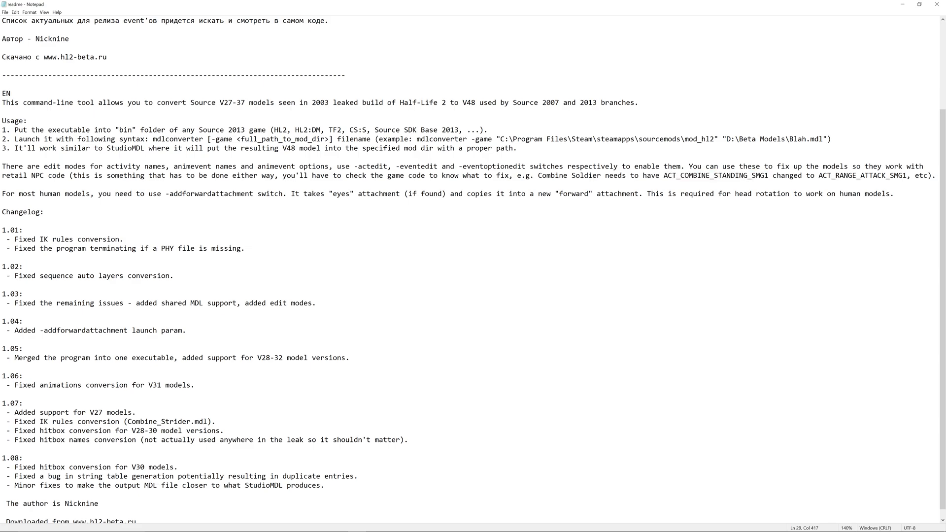
Step: Edit the recalled airvent01 command to run mdlconverter -actedit on combine_soldier.mdl
{"action": "left_click", "coordinate": [377, 528]}
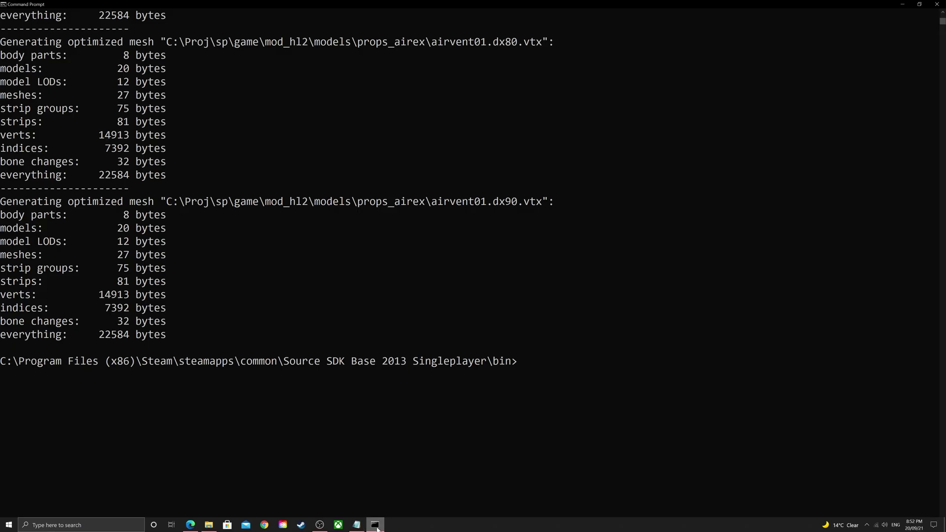
{"action": "key", "text": "Up"}
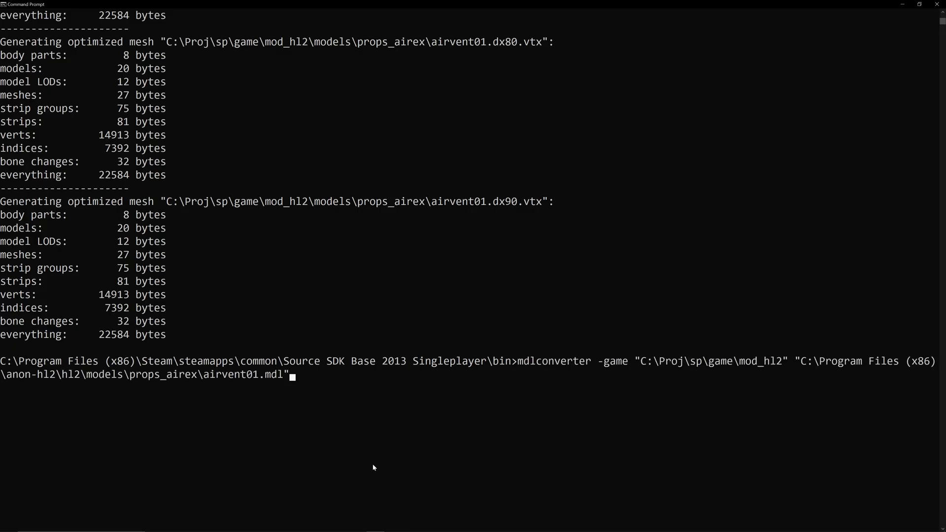
{"action": "key", "text": "Left"}
{"action": "key", "text": "BackSpace"}
{"action": "key", "text": "BackSpace"}
{"action": "key", "text": "BackSpace"}
{"action": "key", "text": "BackSpace"}
{"action": "key", "text": "BackSpace"}
{"action": "key", "text": "BackSpace"}
{"action": "key", "text": "BackSpace"}
{"action": "key", "text": "BackSpace"}
{"action": "key", "text": "BackSpace"}
{"action": "key", "text": "BackSpace"}
{"action": "key", "text": "BackSpace"}
{"action": "key", "text": "BackSpace"}
{"action": "key", "text": "BackSpace"}
{"action": "key", "text": "BackSpace"}
{"action": "key", "text": "BackSpace"}
{"action": "key", "text": "BackSpace"}
{"action": "key", "text": "BackSpace"}
{"action": "key", "text": "BackSpace"}
{"action": "key", "text": "BackSpace"}
{"action": "key", "text": "BackSpace"}
{"action": "key", "text": "BackSpace"}
{"action": "key", "text": "BackSpace"}
{"action": "key", "text": "BackSpace"}
{"action": "key", "text": "BackSpace"}
{"action": "key", "text": "BackSpace"}
{"action": "type", "text": "combine_soldier.mdl"}
{"action": "key", "text": "ctrl+Left"}
{"action": "key", "text": "ctrl+Left"}
{"action": "key", "text": "ctrl+Left"}
{"action": "key", "text": "ctrl+Left"}
{"action": "key", "text": "ctrl+Left"}
{"action": "key", "text": "ctrl+Left"}
{"action": "key", "text": "ctrl+Left"}
{"action": "key", "text": "ctrl+Left"}
{"action": "key", "text": "Left"}
{"action": "key", "text": "Left"}
{"action": "key", "text": "Left"}
{"action": "key", "text": "Left"}
{"action": "key", "text": "Left"}
{"action": "key", "text": "Left"}
{"action": "key", "text": "Left"}
{"action": "key", "text": "Left"}
{"action": "key", "text": "Left"}
{"action": "key", "text": "Left"}
{"action": "key", "text": "Left"}
{"action": "key", "text": "Left"}
{"action": "key", "text": "Left"}
{"action": "key", "text": "Left"}
{"action": "key", "text": "Left"}
{"action": "key", "text": "Left"}
{"action": "key", "text": "Left"}
{"action": "key", "text": "Left"}
{"action": "key", "text": "Left"}
{"action": "key", "text": "Left"}
{"action": "key", "text": "Right"}
{"action": "key", "text": "Right"}
{"action": "key", "text": "Right"}
{"action": "type", "text": "-"}
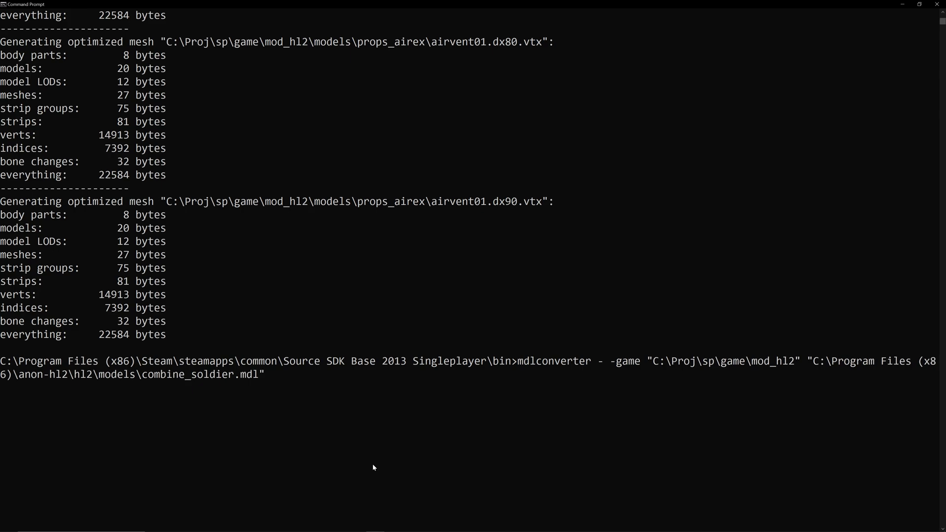
{"action": "type", "text": "actedti"}
{"action": "key", "text": "BackSpace"}
{"action": "key", "text": "BackSpace"}
{"action": "type", "text": "it"}
{"action": "key", "text": "Return"}
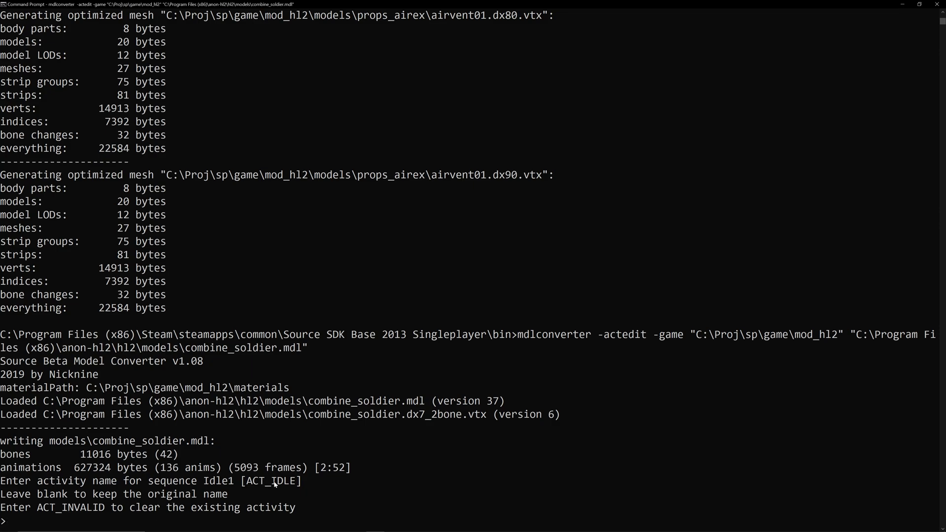
Step: Keep original activities from Idle1 through reload_low, then highlight ACT_RANGE_ATTACK_SMG1 in the Notepad readme
{"action": "key", "text": "Return"}
{"action": "key", "text": "Return"}
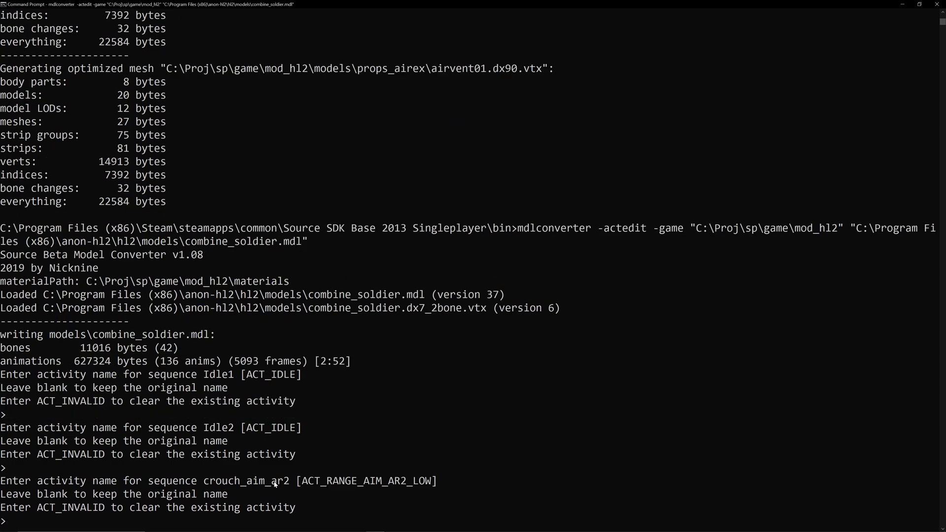
{"action": "key", "text": "Return"}
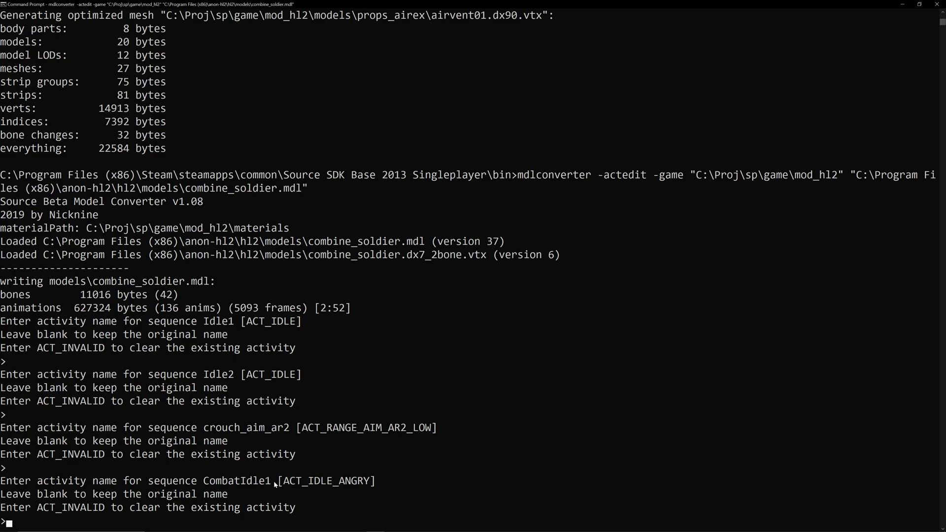
{"action": "key", "text": "Return"}
{"action": "key", "text": "Return"}
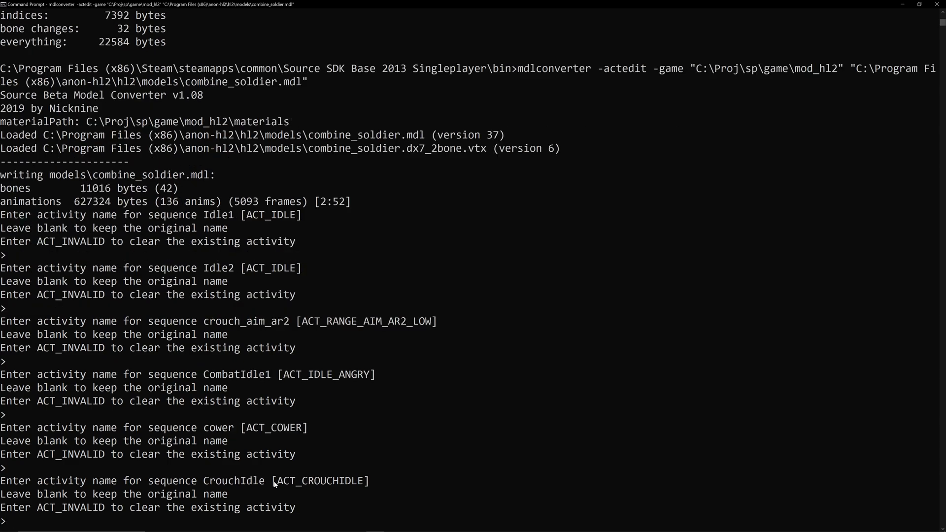
{"action": "key", "text": "Return"}
{"action": "key", "text": "Return"}
{"action": "key", "text": "Return"}
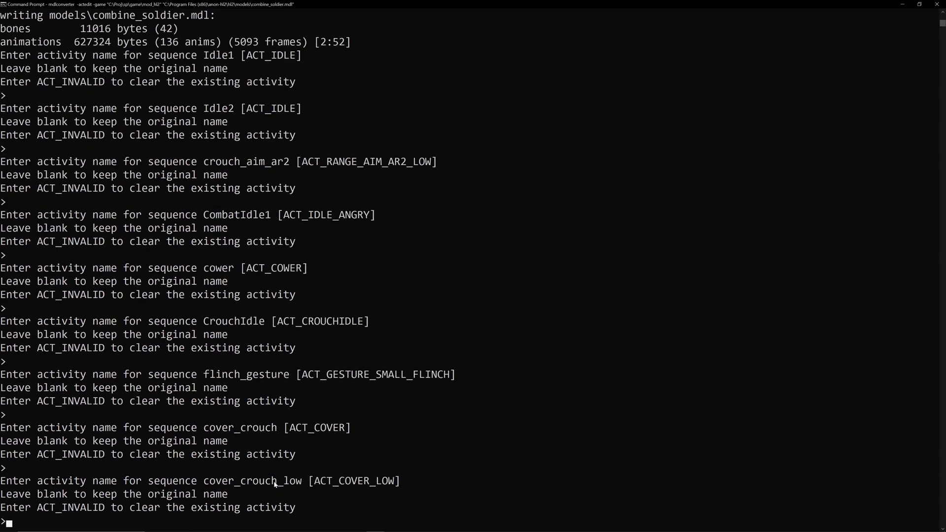
{"action": "key", "text": "Return"}
{"action": "key", "text": "Return"}
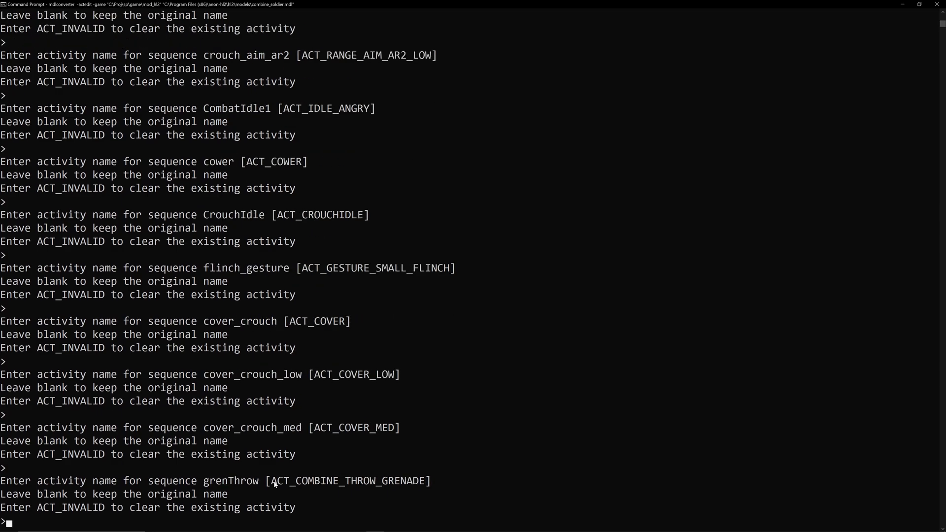
{"action": "key", "text": "Return"}
{"action": "key", "text": "Return"}
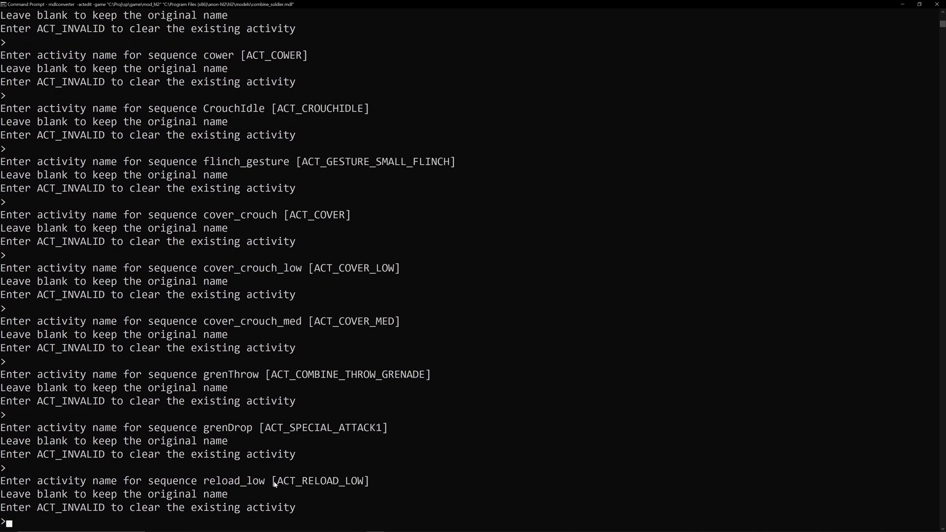
{"action": "key", "text": "Return"}
{"action": "key", "text": "Return"}
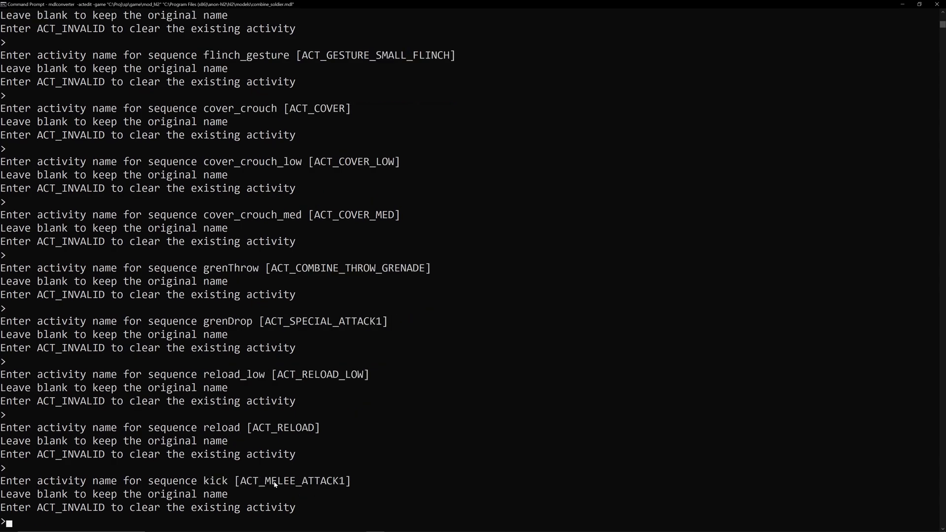
{"action": "key", "text": "Return"}
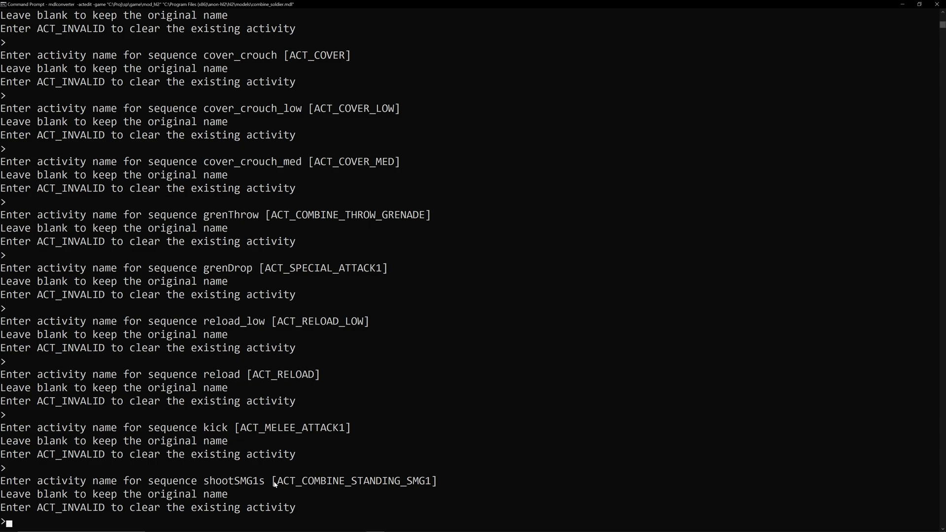
{"action": "left_click", "coordinate": [367, 526]}
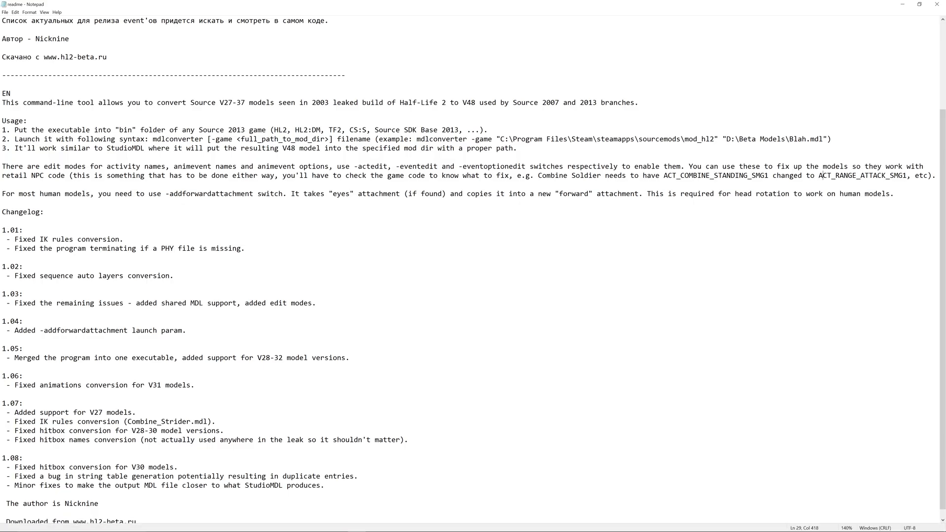
{"action": "left_click_drag", "start_coordinate": [822, 175], "coordinate": [907, 175]}
Step: Keep original activities for the shooting, signal, aim, walk and run sequences, then review the conversion output
{"action": "left_click", "coordinate": [375, 525]}
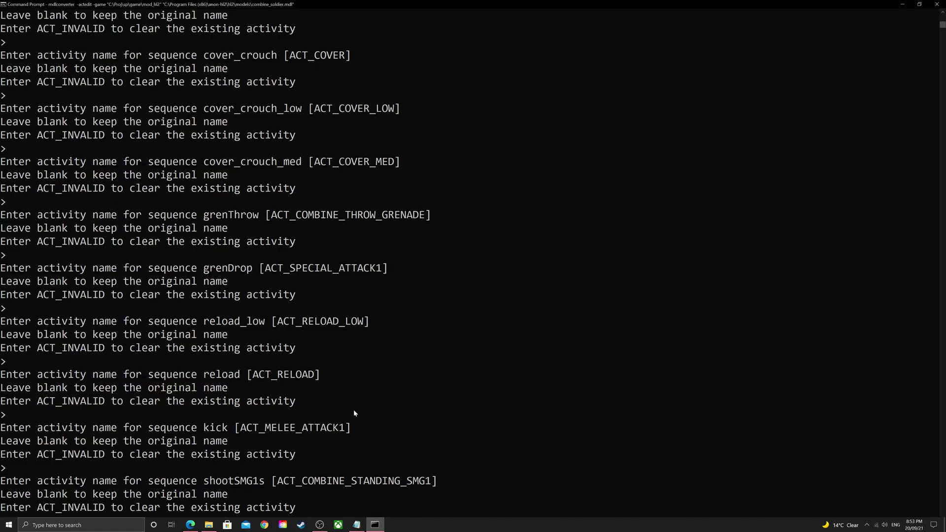
{"action": "key", "text": "Return"}
{"action": "key", "text": "Return"}
{"action": "key", "text": "Return"}
{"action": "key", "text": "Return"}
{"action": "key", "text": "Return"}
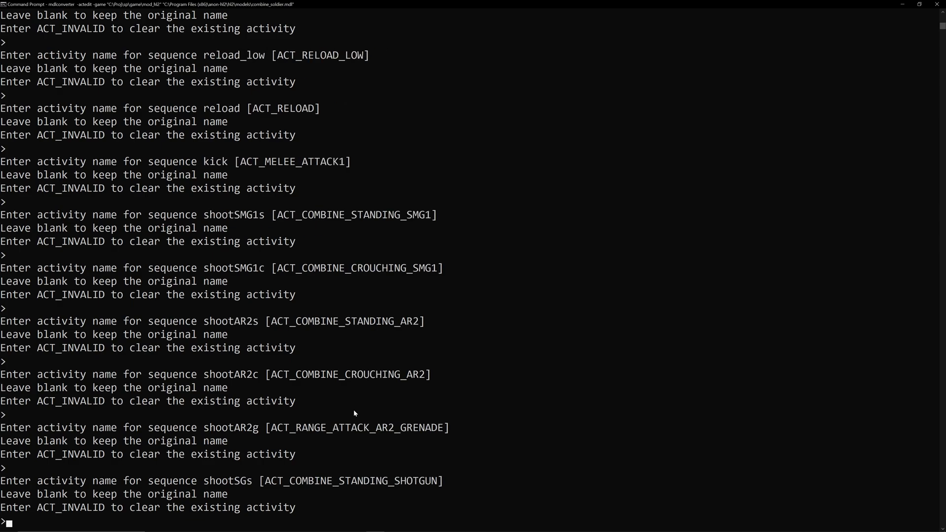
{"action": "key", "text": "Return"}
{"action": "key", "text": "Return"}
{"action": "key", "text": "Return"}
{"action": "key", "text": "Return"}
{"action": "key", "text": "Return"}
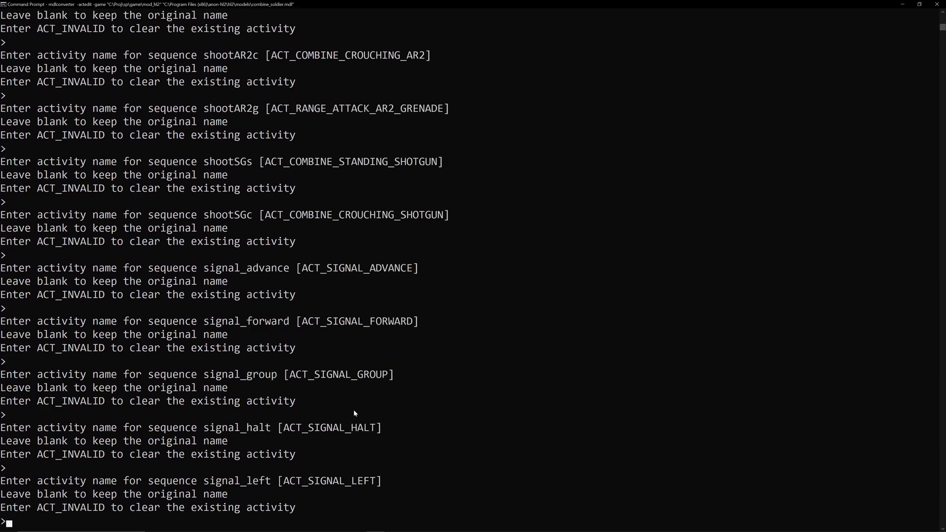
{"action": "key", "text": "Return"}
{"action": "key", "text": "Return"}
{"action": "key", "text": "Return"}
{"action": "key", "text": "Return"}
{"action": "key", "text": "Return"}
{"action": "key", "text": "Return"}
{"action": "key", "text": "Return"}
{"action": "key", "text": "Return"}
{"action": "key", "text": "Return"}
{"action": "key", "text": "Return"}
{"action": "key", "text": "Return"}
{"action": "key", "text": "Return"}
{"action": "key", "text": "Return"}
{"action": "key", "text": "Return"}
{"action": "key", "text": "Return"}
{"action": "key", "text": "Return"}
{"action": "key", "text": "Return"}
{"action": "key", "text": "Return"}
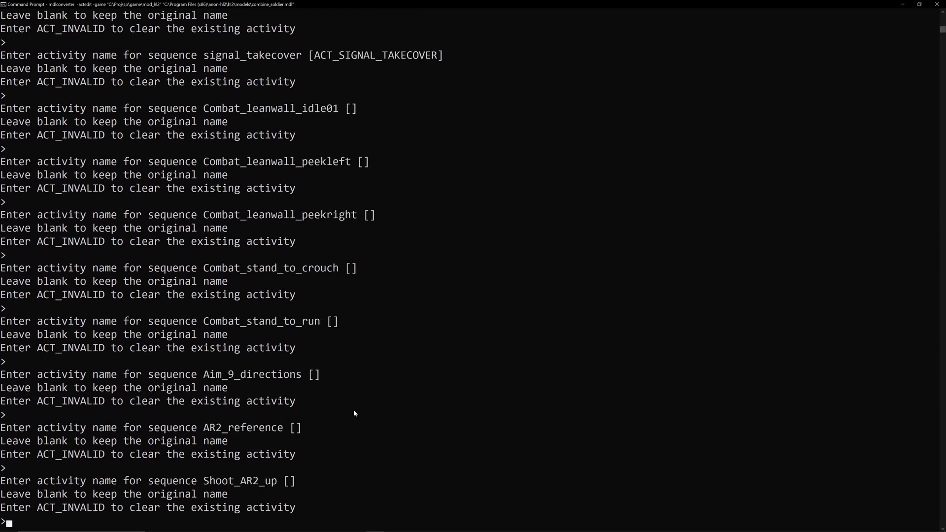
{"action": "key", "text": "Return"}
{"action": "key", "text": "Return"}
{"action": "key", "text": "Return"}
{"action": "key", "text": "Return"}
{"action": "key", "text": "Return"}
{"action": "key", "text": "Return"}
{"action": "key", "text": "Return"}
{"action": "key", "text": "Return"}
{"action": "key", "text": "Return"}
{"action": "key", "text": "Return"}
{"action": "key", "text": "Return"}
{"action": "key", "text": "Return"}
{"action": "key", "text": "Return"}
{"action": "key", "text": "Return"}
{"action": "key", "text": "Return"}
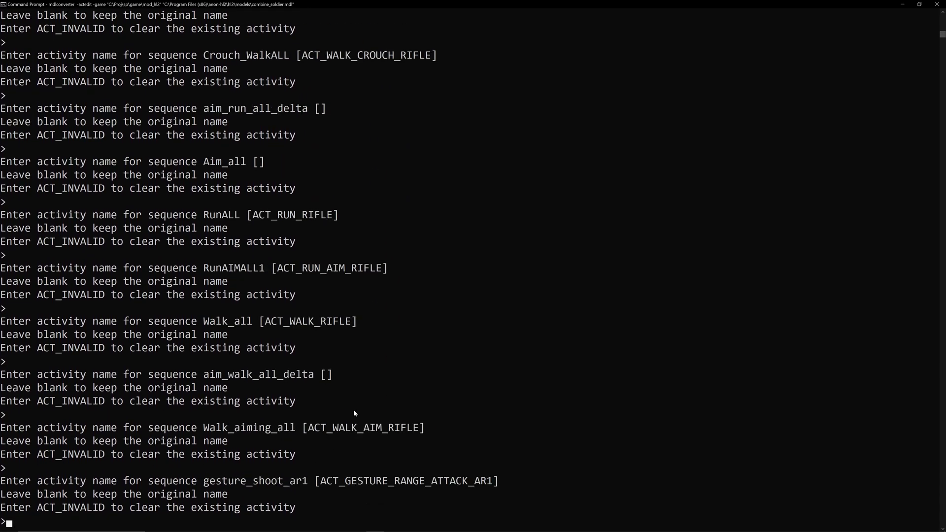
{"action": "key", "text": "Return"}
{"action": "key", "text": "Return"}
{"action": "key", "text": "Return"}
{"action": "key", "text": "Return"}
{"action": "key", "text": "Return"}
{"action": "key", "text": "Return"}
{"action": "key", "text": "Return"}
{"action": "key", "text": "Return"}
{"action": "key", "text": "Return"}
{"action": "key", "text": "Return"}
{"action": "key", "text": "Return"}
{"action": "key", "text": "Return"}
{"action": "key", "text": "Return"}
{"action": "key", "text": "Return"}
{"action": "key", "text": "Return"}
{"action": "key", "text": "Return"}
{"action": "key", "text": "Return"}
{"action": "key", "text": "Return"}
{"action": "key", "text": "Return"}
{"action": "key", "text": "Return"}
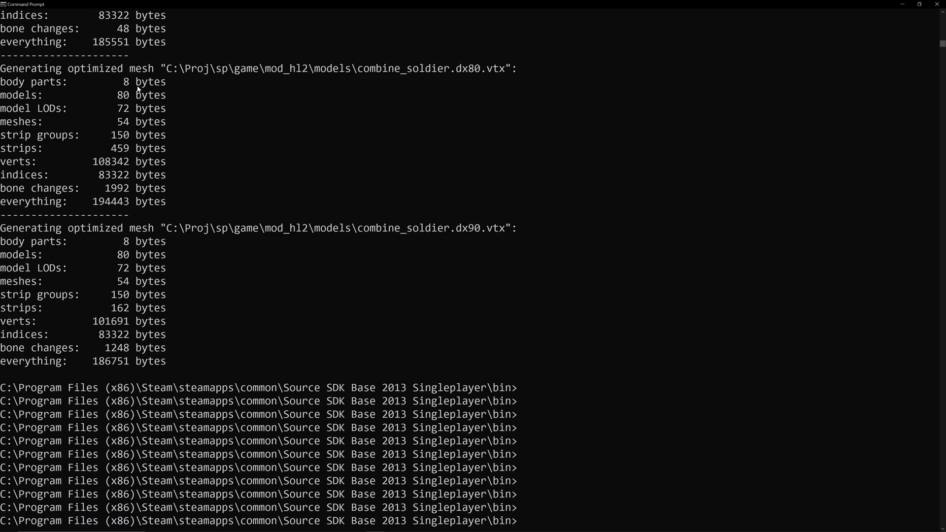
{"action": "scroll", "coordinate": [281, 326], "scroll_direction": "up", "scroll_amount": 15}
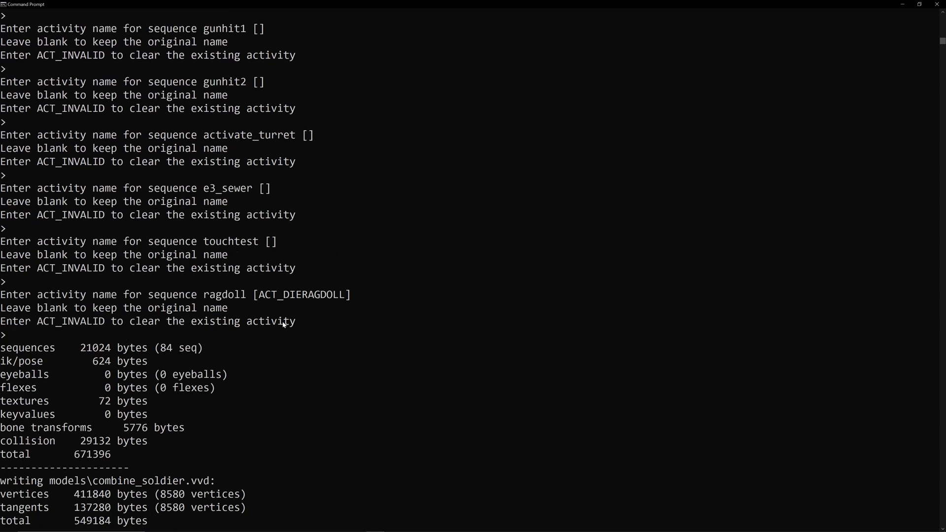
{"action": "scroll", "coordinate": [283, 324], "scroll_direction": "down", "scroll_amount": 5}
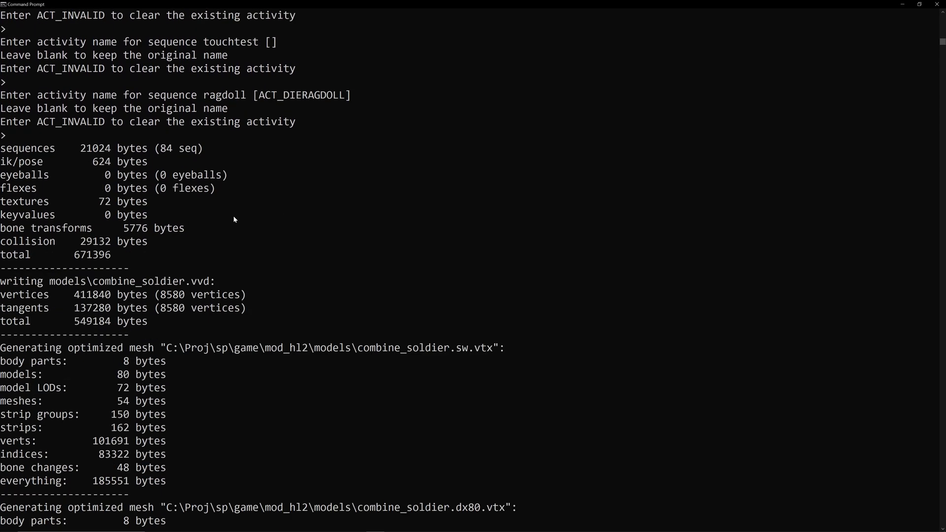
{"action": "scroll", "coordinate": [331, 331], "scroll_direction": "down", "scroll_amount": 13}
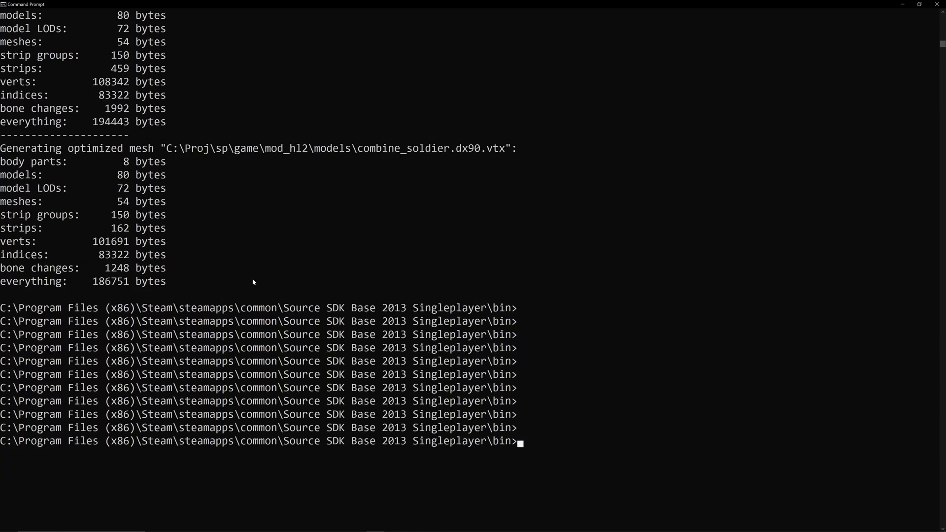
{"action": "left_click", "coordinate": [356, 525]}
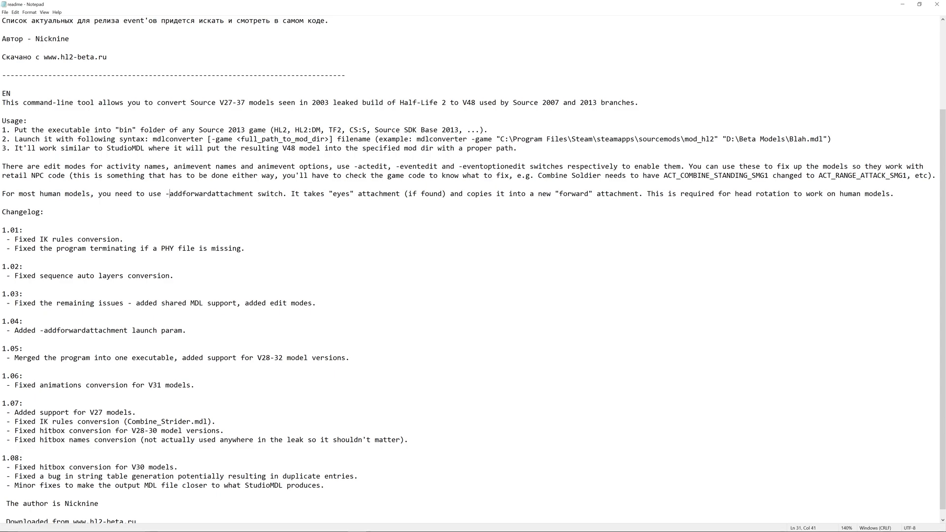
{"action": "key", "text": "ctrl+shift+Right"}
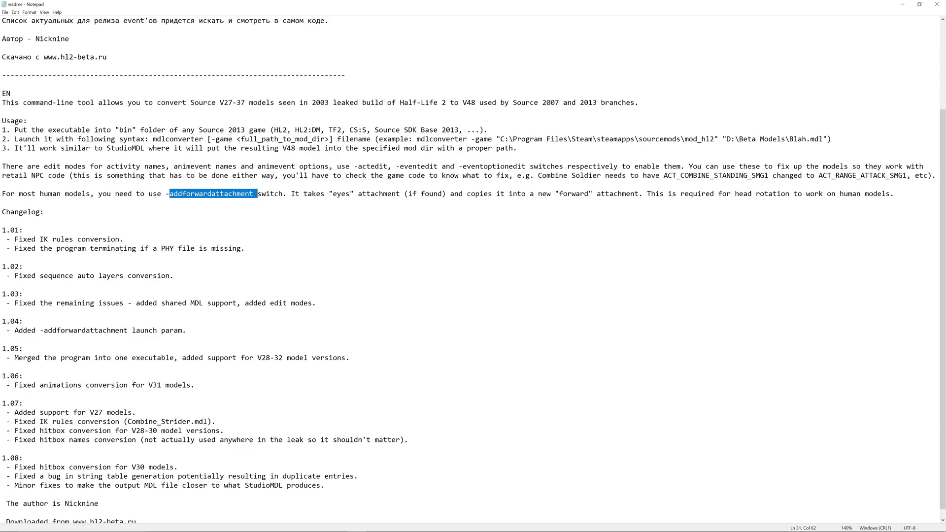
{"action": "left_click_drag", "start_coordinate": [350, 167], "coordinate": [376, 166]}
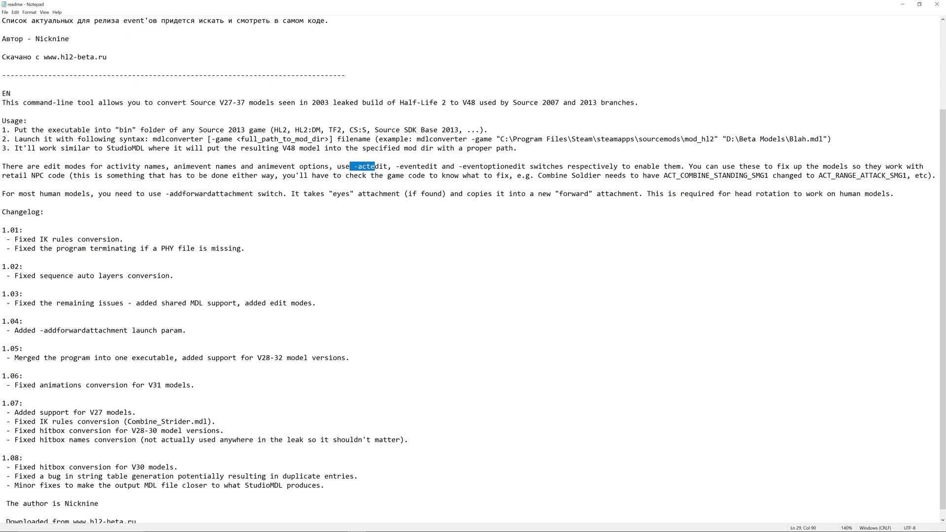
{"action": "left_click_drag", "start_coordinate": [471, 139], "coordinate": [500, 139]}
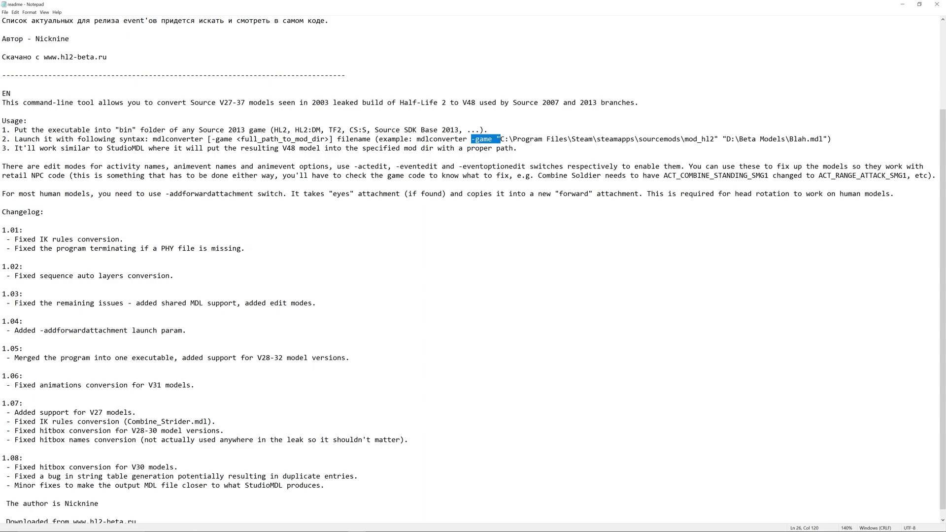
{"action": "left_click_drag", "start_coordinate": [400, 167], "coordinate": [526, 167]}
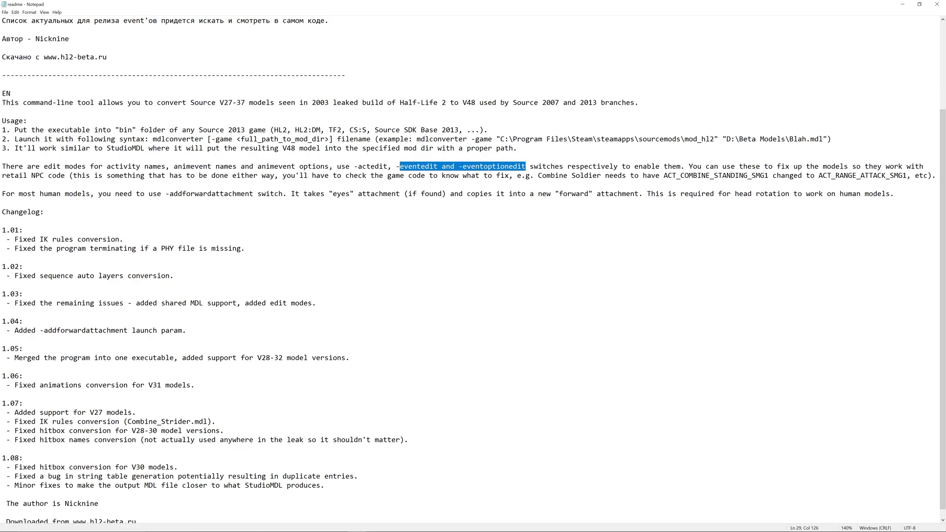
{"action": "left_click_drag", "start_coordinate": [178, 167], "coordinate": [203, 166]}
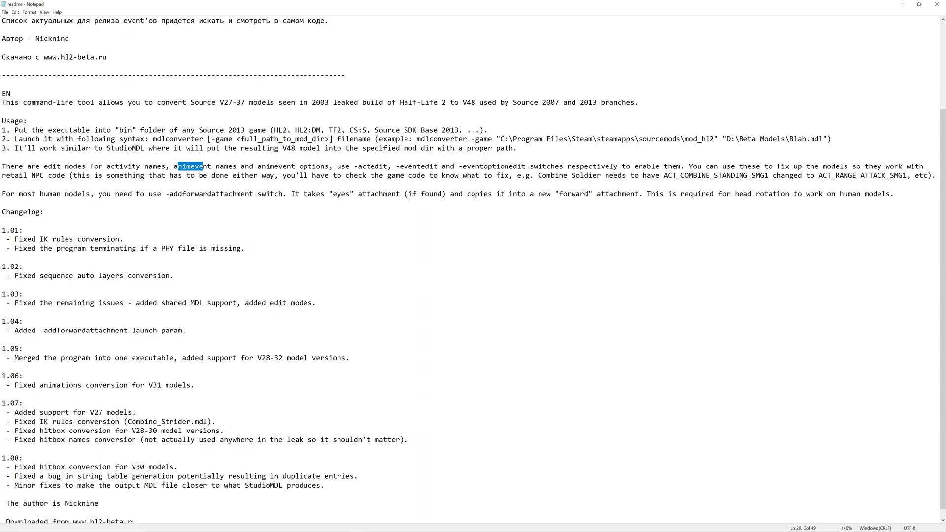
{"action": "left_click", "coordinate": [292, 167]}
{"action": "double_click", "coordinate": [442, 139]}
{"action": "left_click_drag", "start_coordinate": [353, 166], "coordinate": [534, 167]}
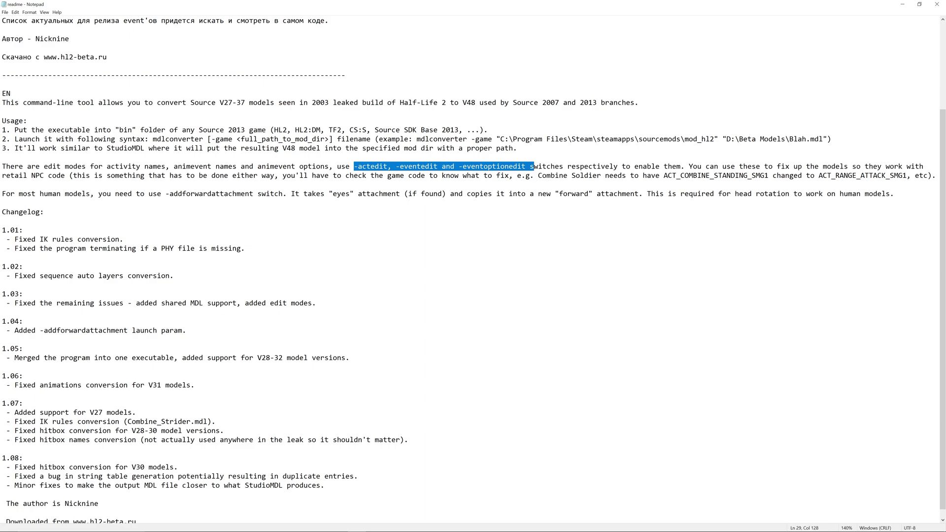
{"action": "left_click_drag", "start_coordinate": [177, 194], "coordinate": [245, 194]}
{"action": "left_click_drag", "start_coordinate": [365, 167], "coordinate": [396, 167]}
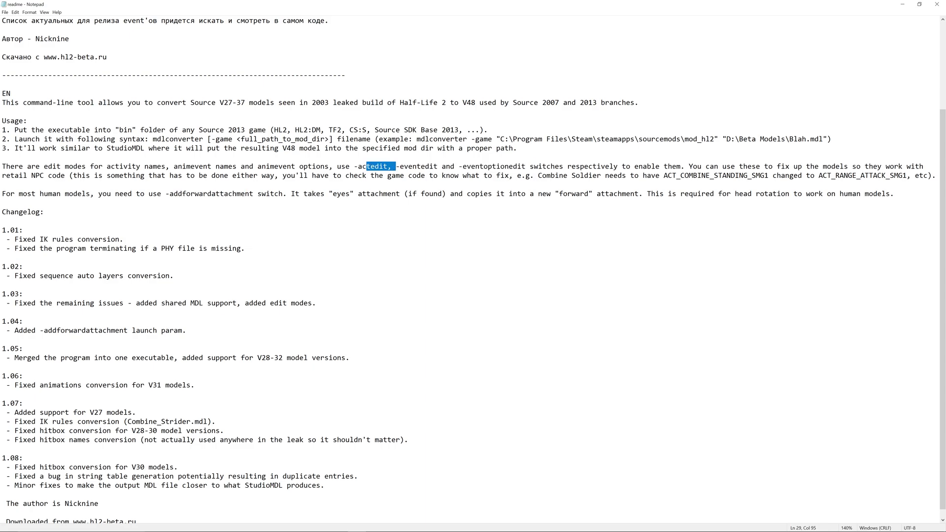
{"action": "left_click_drag", "start_coordinate": [471, 139], "coordinate": [719, 139]}
{"action": "left_click", "coordinate": [496, 139]}
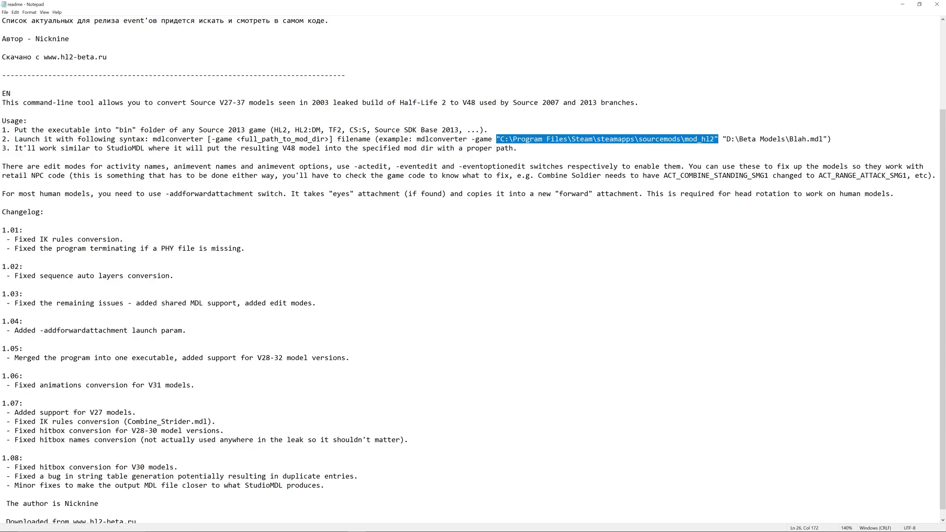
{"action": "left_click_drag", "start_coordinate": [722, 139], "coordinate": [824, 139]}
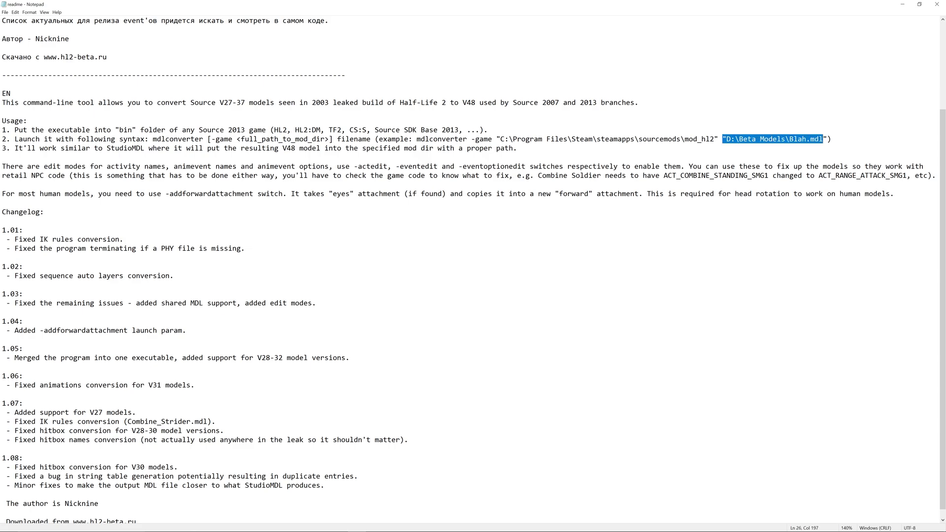
Step: In File Explorer, go from props_airex to C:\Program Files (x86)\anon-hl2\hl2\models
{"action": "left_click", "coordinate": [626, 166]}
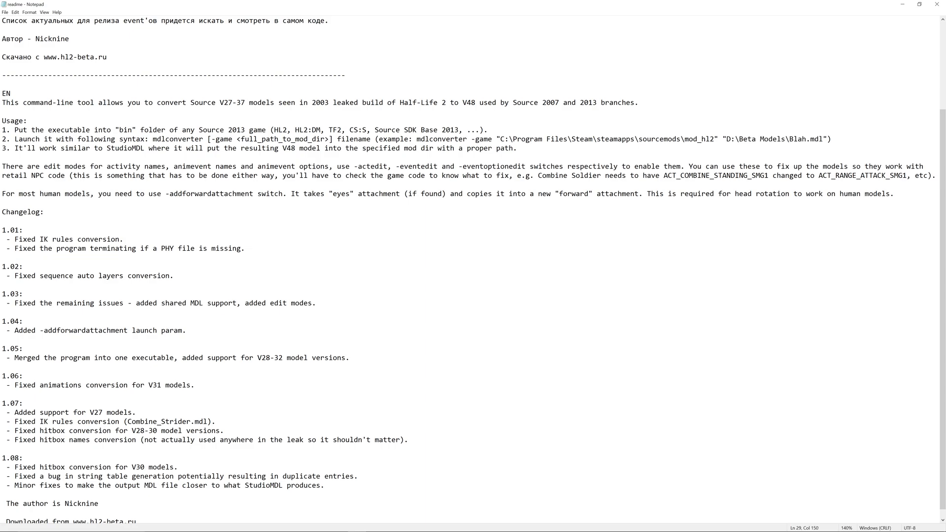
{"action": "left_click", "coordinate": [376, 524]}
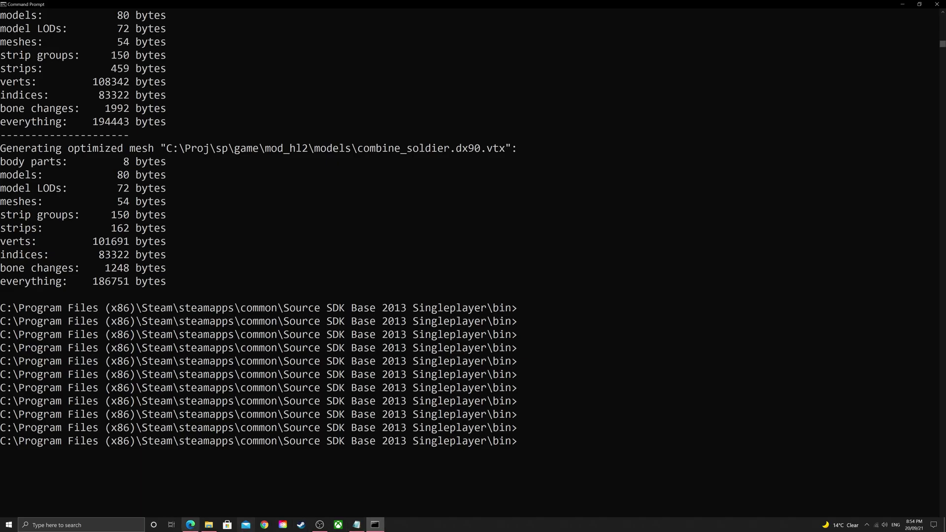
{"action": "left_click", "coordinate": [208, 525]}
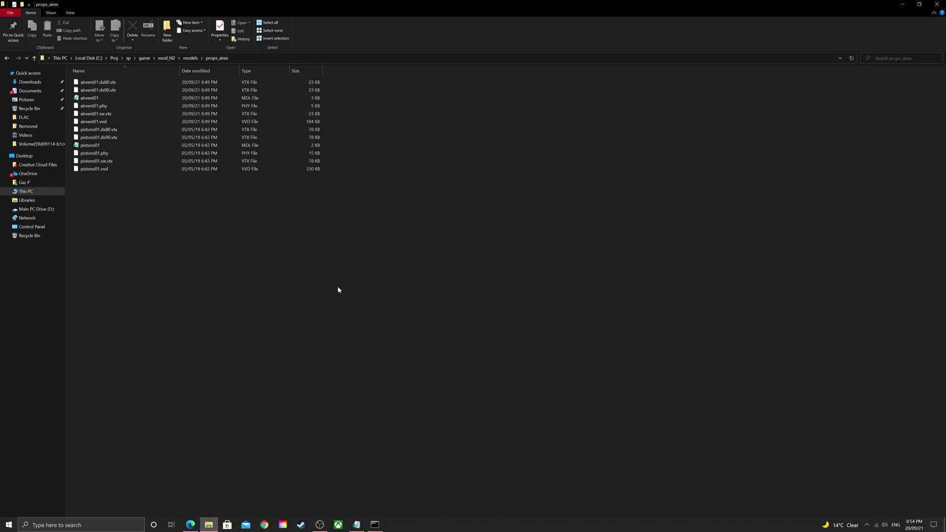
{"action": "left_click", "coordinate": [190, 57]}
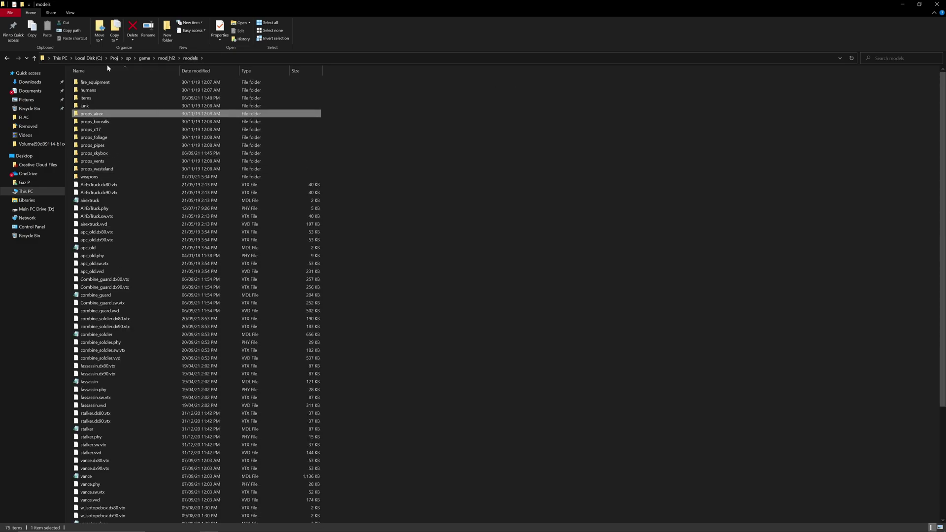
{"action": "left_click", "coordinate": [89, 58]}
{"action": "double_click", "coordinate": [93, 145]}
{"action": "double_click", "coordinate": [95, 91]}
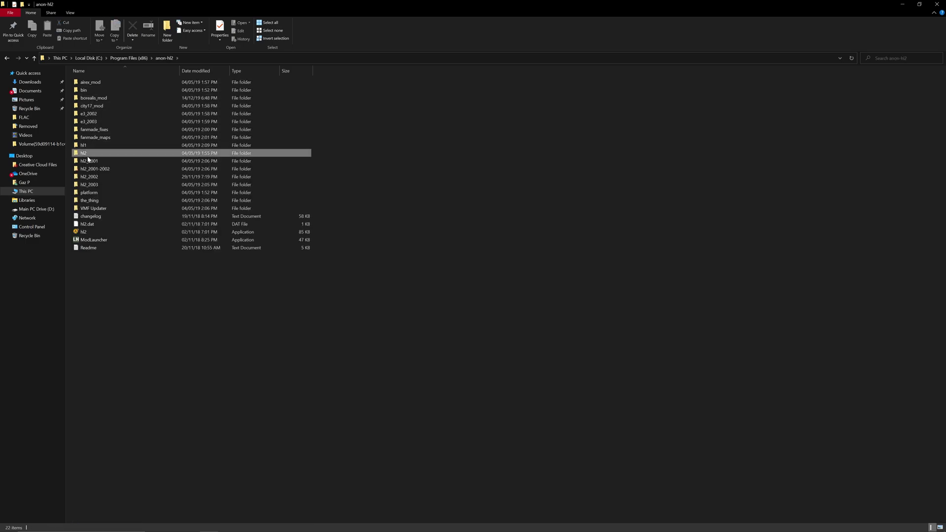
{"action": "double_click", "coordinate": [91, 153]}
{"action": "double_click", "coordinate": [90, 137]}
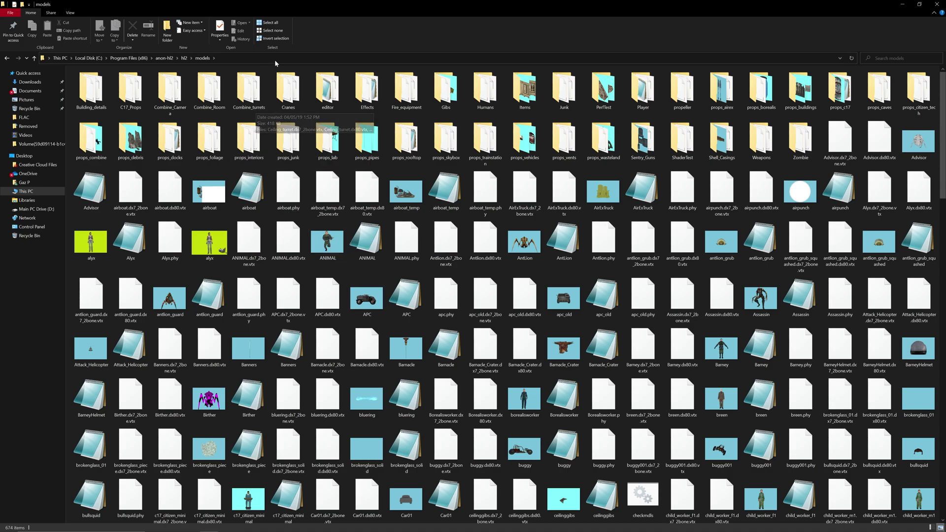
Step: Rerun the recalled mdlconverter command with animal.mdl in place of the previous model
{"action": "mouse_move", "coordinate": [344, 530]}
{"action": "left_click", "coordinate": [375, 524]}
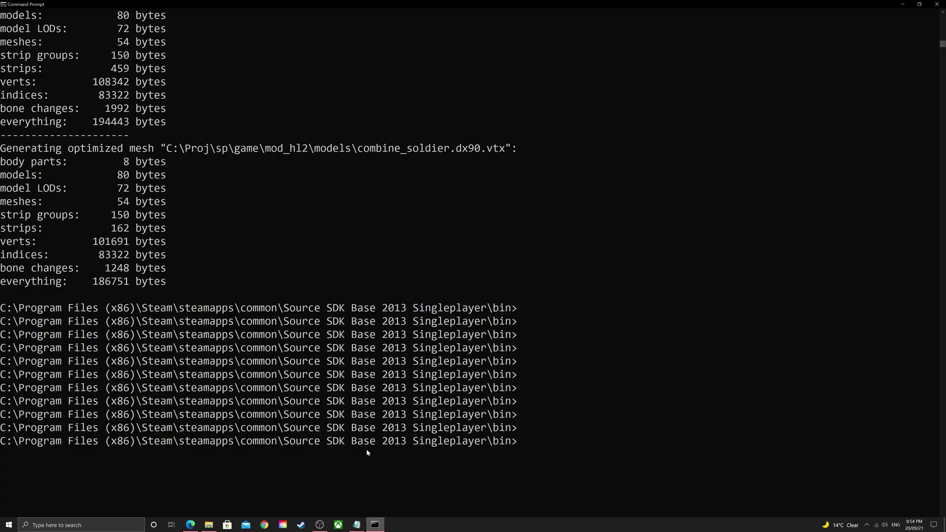
{"action": "key", "text": "Up"}
{"action": "key", "text": "Up"}
{"action": "key", "text": "Left"}
{"action": "key", "text": "BackSpace"}
{"action": "key", "text": "BackSpace"}
{"action": "key", "text": "BackSpace"}
{"action": "key", "text": "BackSpace"}
{"action": "key", "text": "BackSpace"}
{"action": "key", "text": "BackSpace"}
{"action": "key", "text": "BackSpace"}
{"action": "key", "text": "BackSpace"}
{"action": "key", "text": "BackSpace"}
{"action": "key", "text": "BackSpace"}
{"action": "key", "text": "BackSpace"}
{"action": "key", "text": "BackSpace"}
{"action": "key", "text": "BackSpace"}
{"action": "key", "text": "BackSpace"}
{"action": "key", "text": "BackSpace"}
{"action": "key", "text": "BackSpace"}
{"action": "key", "text": "BackSpace"}
{"action": "key", "text": "BackSpace"}
{"action": "key", "text": "BackSpace"}
{"action": "key", "text": "BackSpace"}
{"action": "key", "text": "BackSpace"}
{"action": "type", "text": "animal.mdl"}
{"action": "key", "text": "Return"}
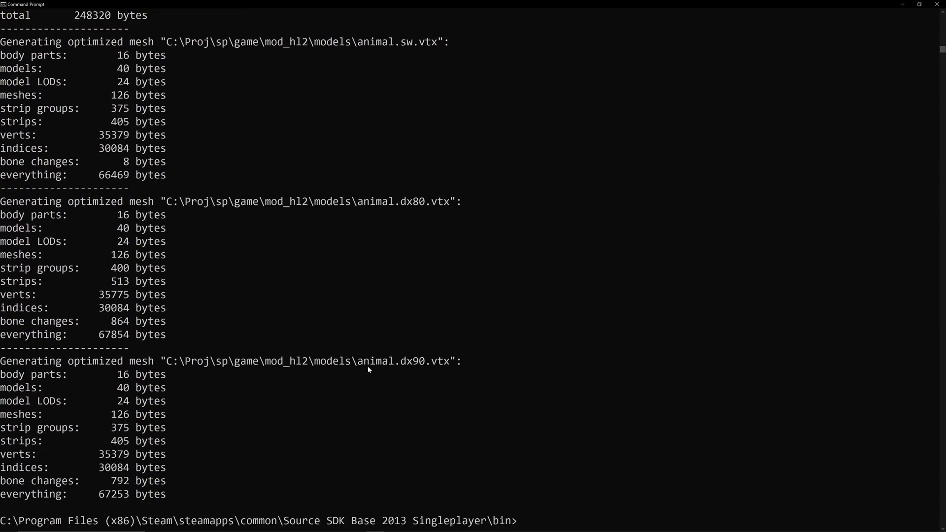
{"action": "scroll", "coordinate": [368, 369], "scroll_direction": "up", "scroll_amount": 15}
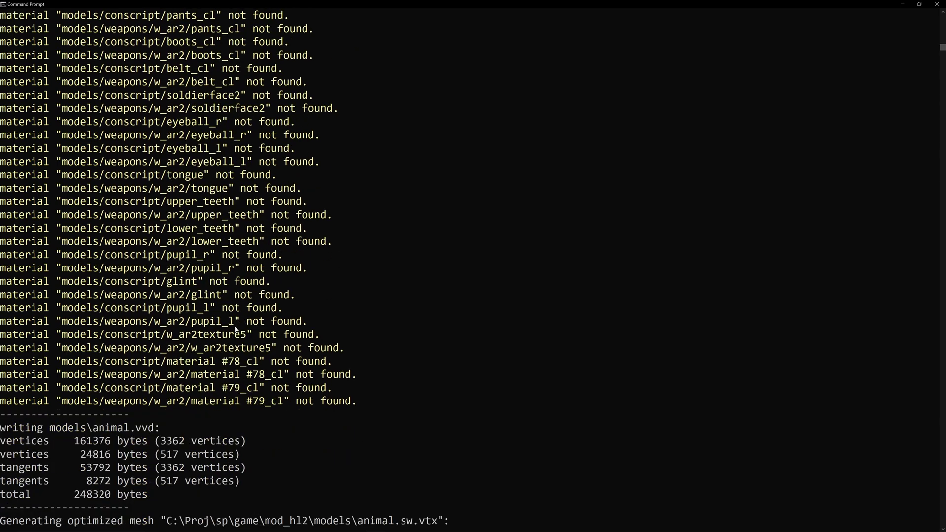
{"action": "scroll", "coordinate": [235, 329], "scroll_direction": "up", "scroll_amount": 1}
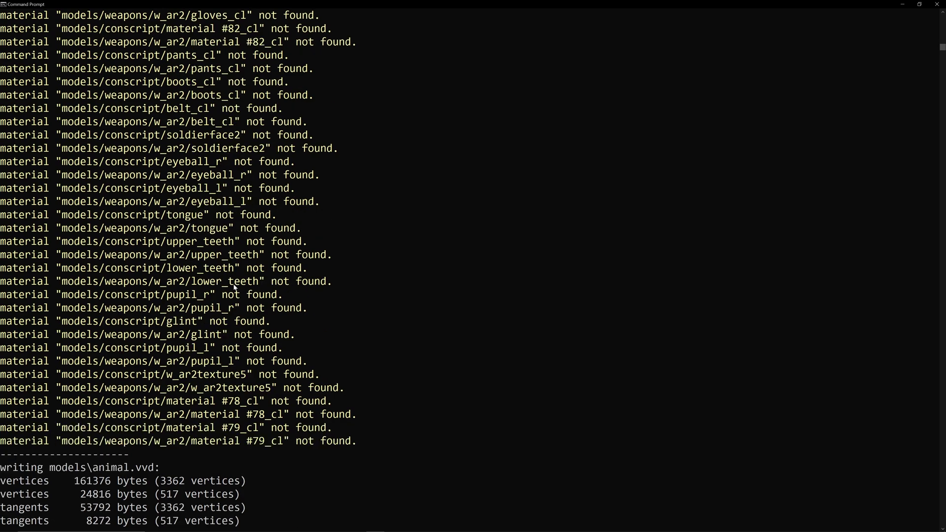
{"action": "scroll", "coordinate": [234, 287], "scroll_direction": "up", "scroll_amount": 4}
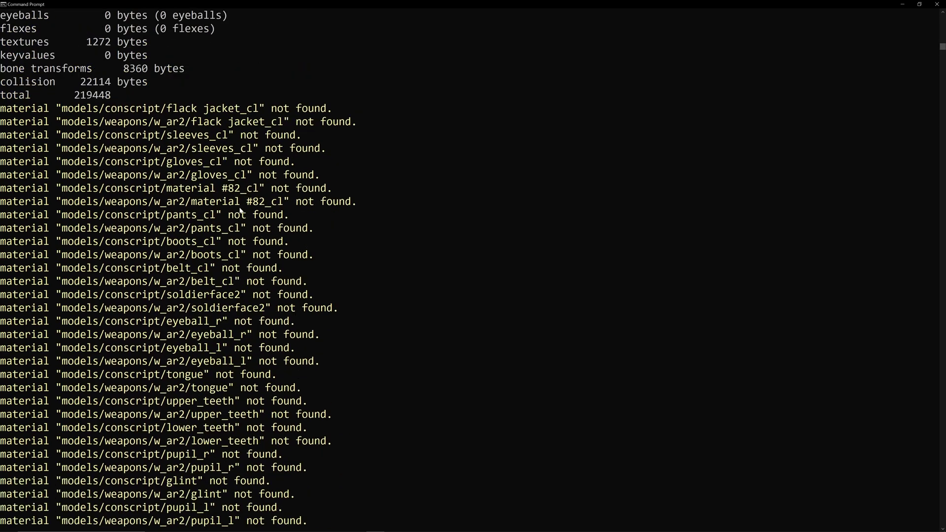
{"action": "scroll", "coordinate": [210, 162], "scroll_direction": "down", "scroll_amount": 6}
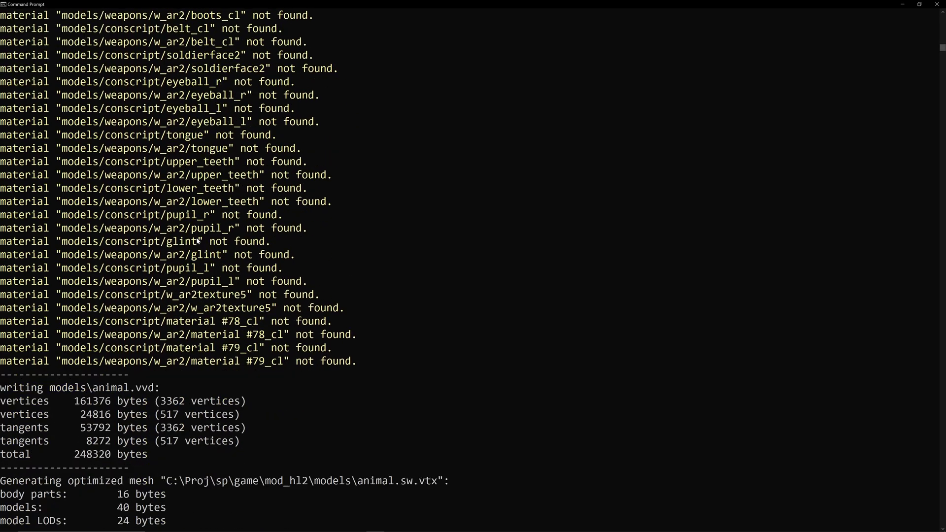
{"action": "scroll", "coordinate": [175, 213], "scroll_direction": "up", "scroll_amount": 3}
{"action": "scroll", "coordinate": [248, 445], "scroll_direction": "up", "scroll_amount": 1}
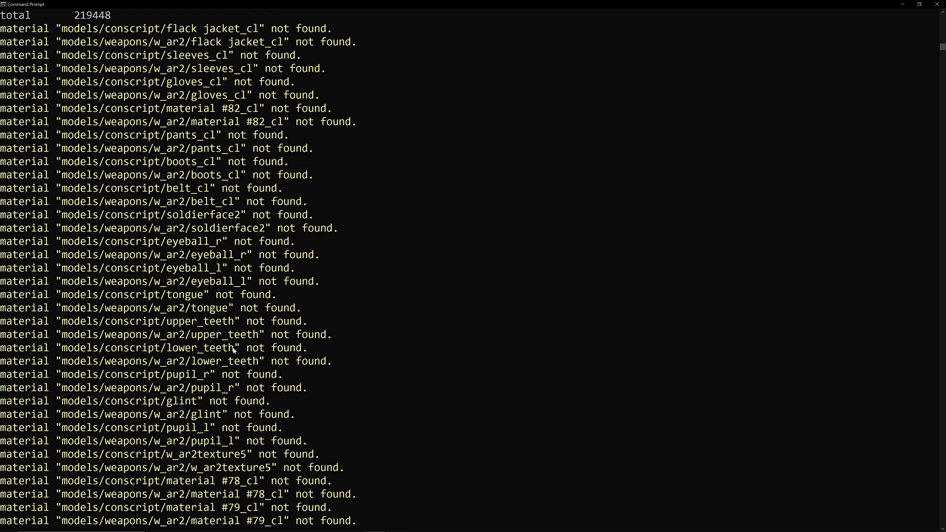
{"action": "scroll", "coordinate": [284, 254], "scroll_direction": "down", "scroll_amount": 10}
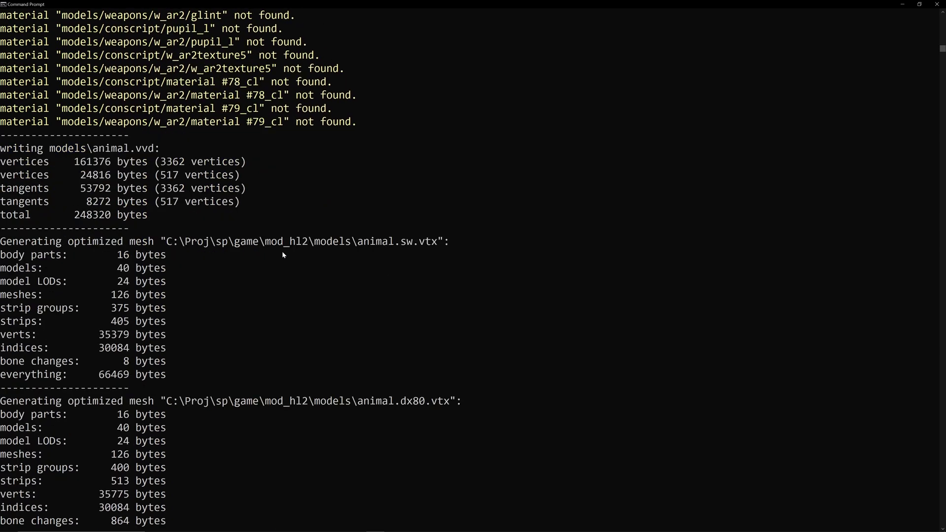
{"action": "scroll", "coordinate": [282, 254], "scroll_direction": "down", "scroll_amount": 1}
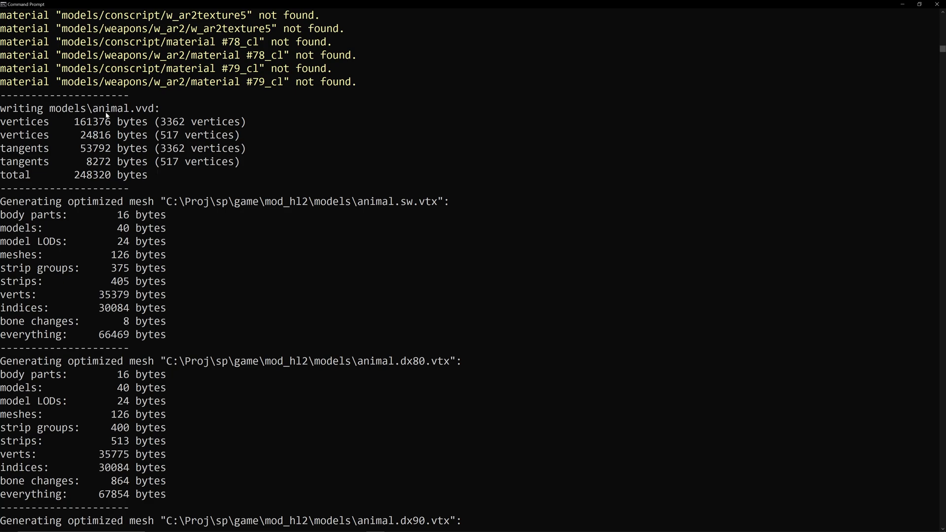
{"action": "scroll", "coordinate": [114, 229], "scroll_direction": "down", "scroll_amount": 1}
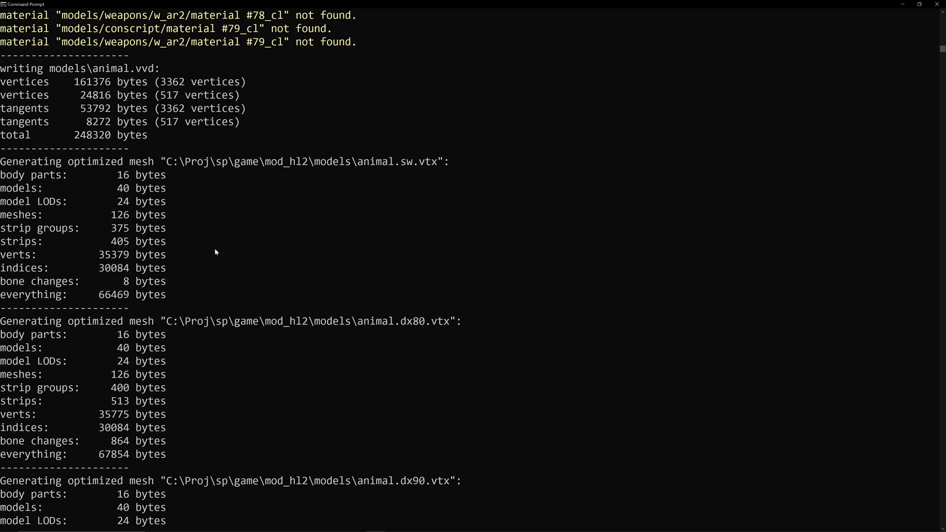
{"action": "scroll", "coordinate": [215, 251], "scroll_direction": "down", "scroll_amount": 8}
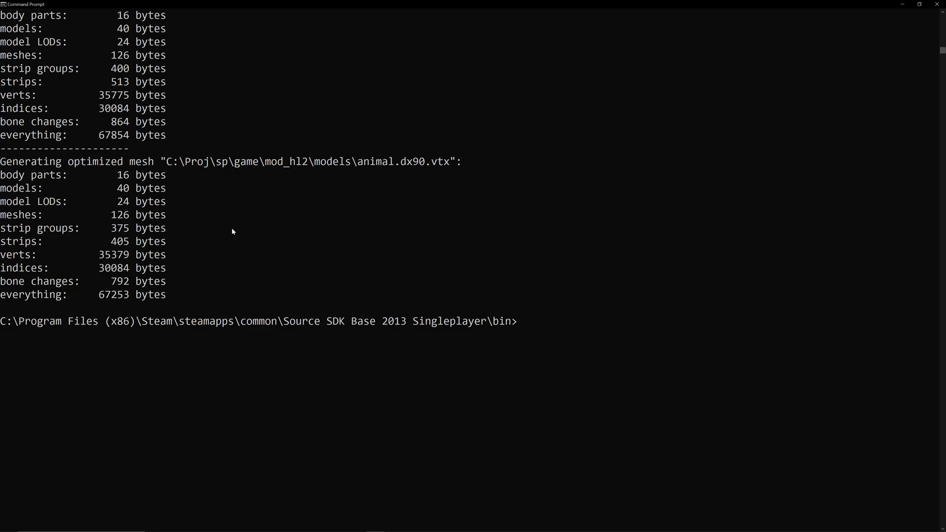
{"action": "scroll", "coordinate": [232, 231], "scroll_direction": "up", "scroll_amount": 5}
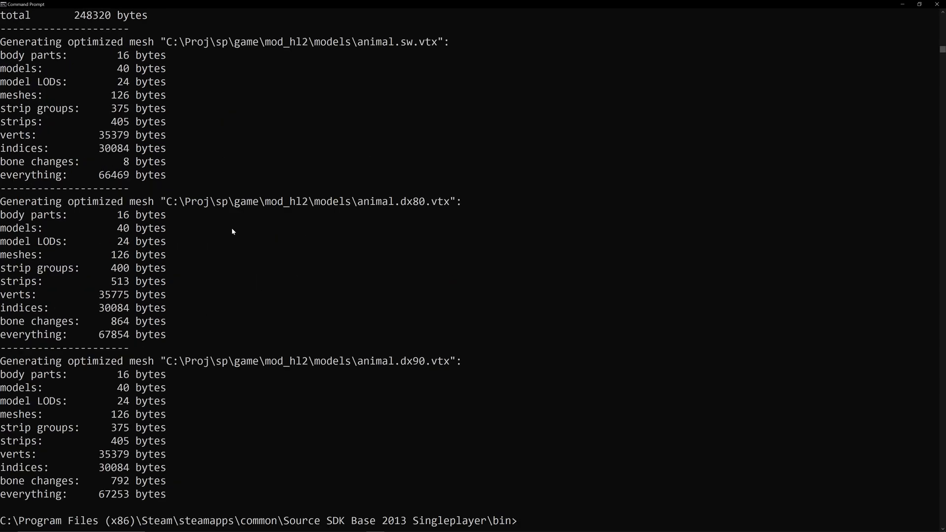
{"action": "scroll", "coordinate": [232, 231], "scroll_direction": "up", "scroll_amount": 13}
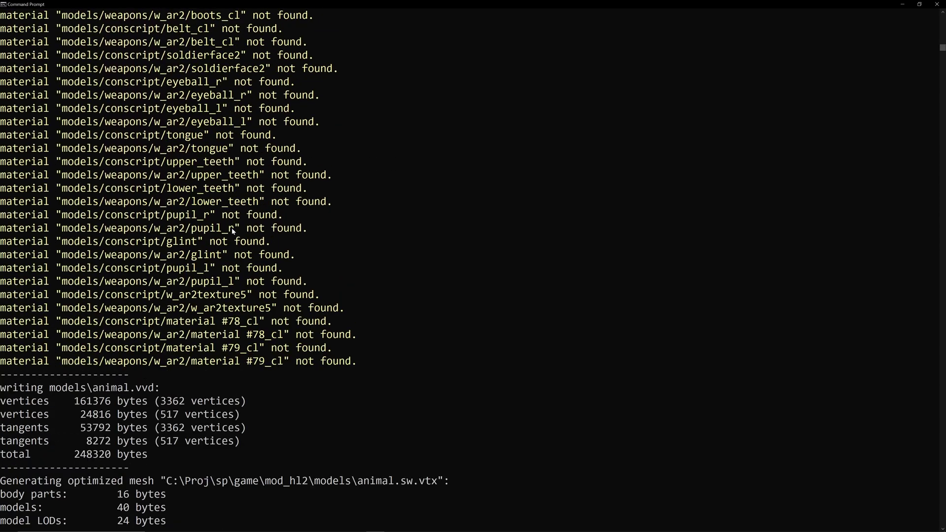
{"action": "scroll", "coordinate": [232, 231], "scroll_direction": "up", "scroll_amount": 14}
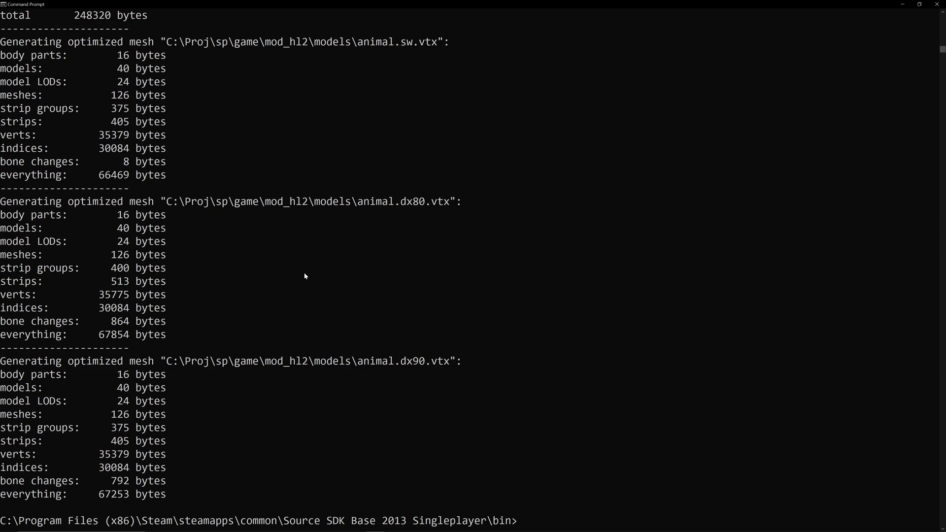
{"action": "scroll", "coordinate": [304, 276], "scroll_direction": "down", "scroll_amount": 7}
{"action": "scroll", "coordinate": [305, 276], "scroll_direction": "up", "scroll_amount": 3}
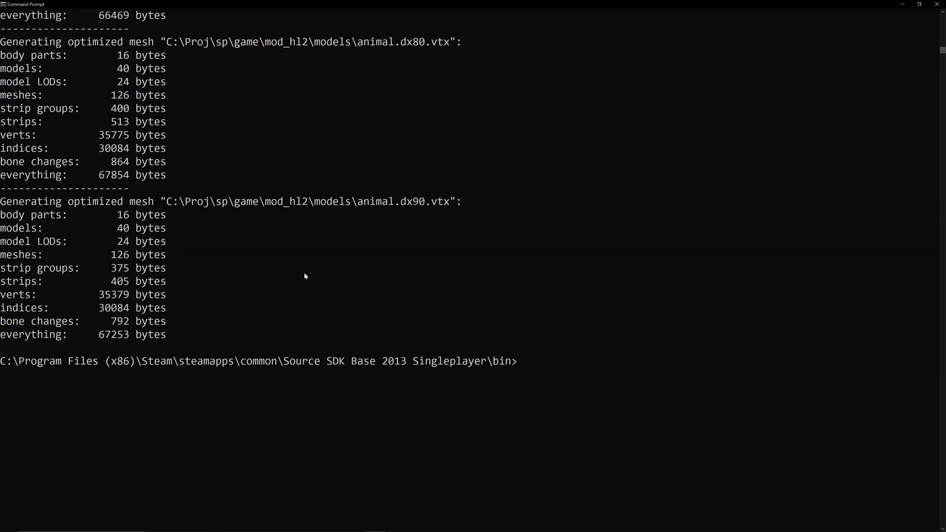